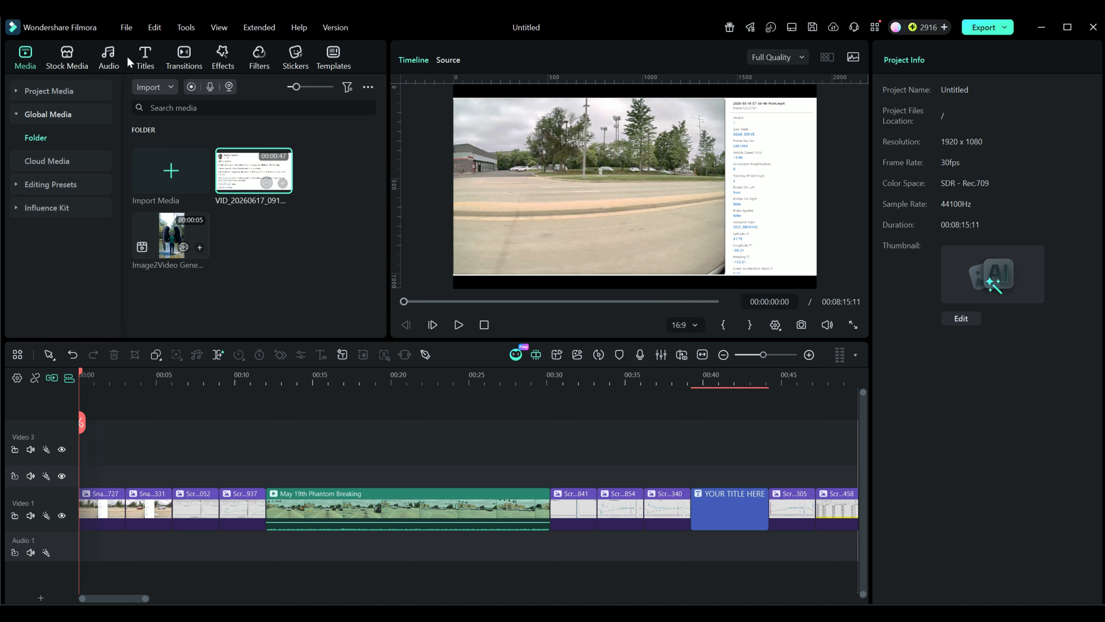
- Set the default photo duration for editing to 5 seconds and apply the preference
{"action": "left_click", "coordinate": [129, 29]}
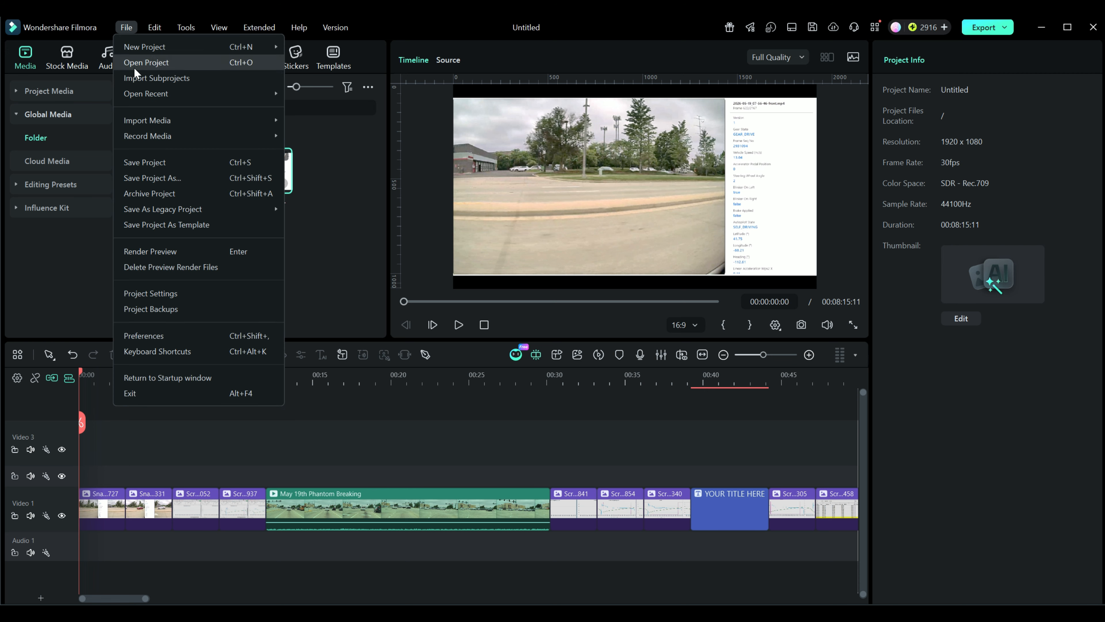
{"action": "left_click", "coordinate": [141, 337]}
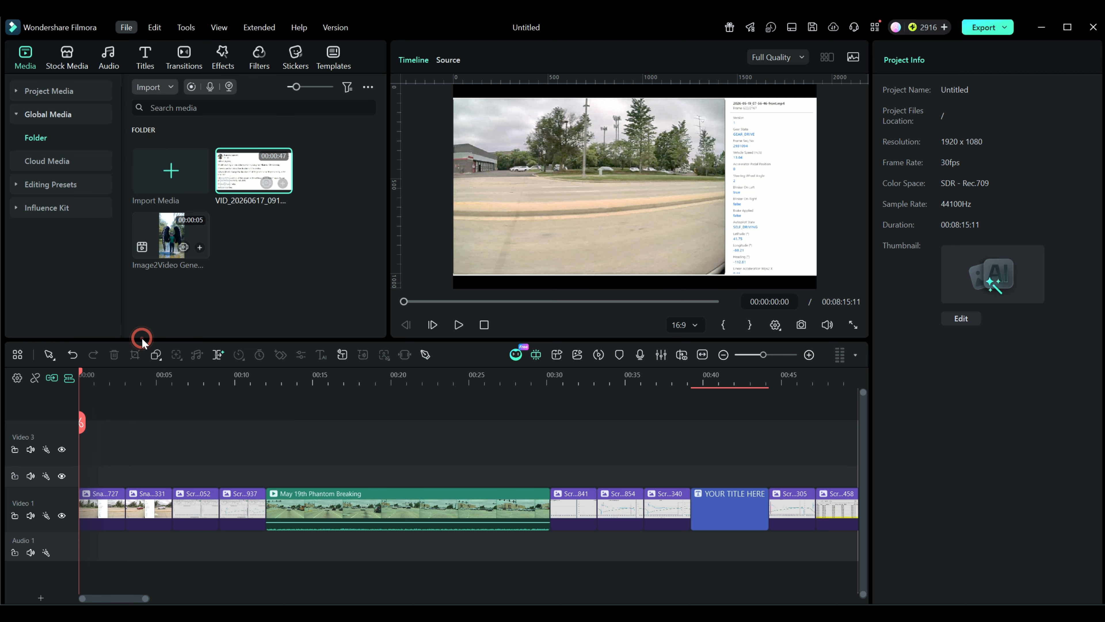
{"action": "left_click", "coordinate": [532, 95]}
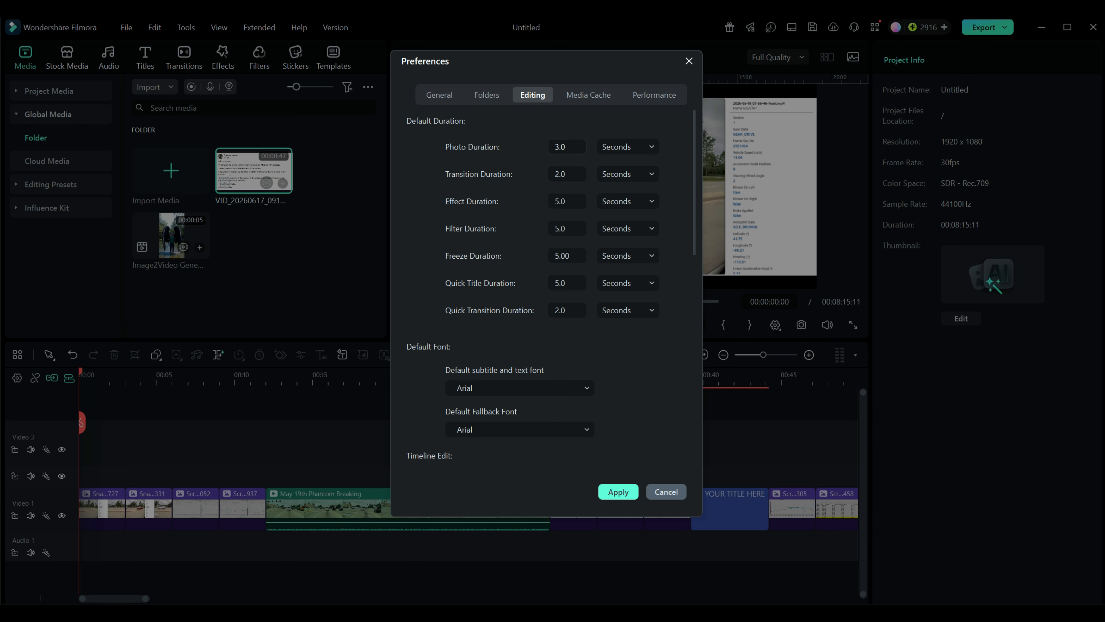
{"action": "left_click", "coordinate": [564, 147]}
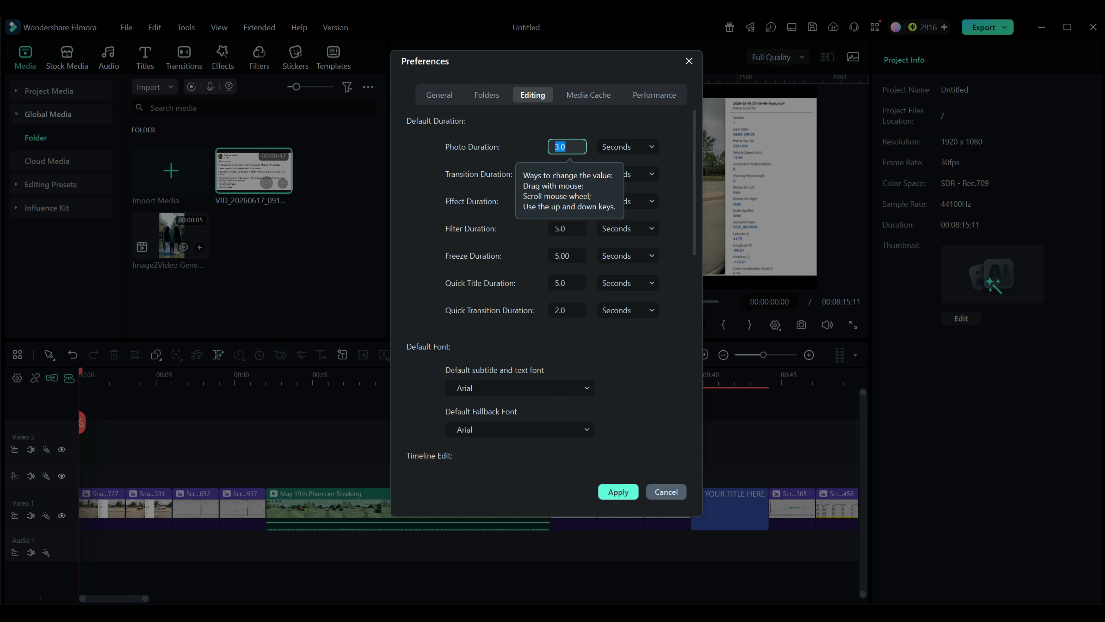
{"action": "type", "text": "5"}
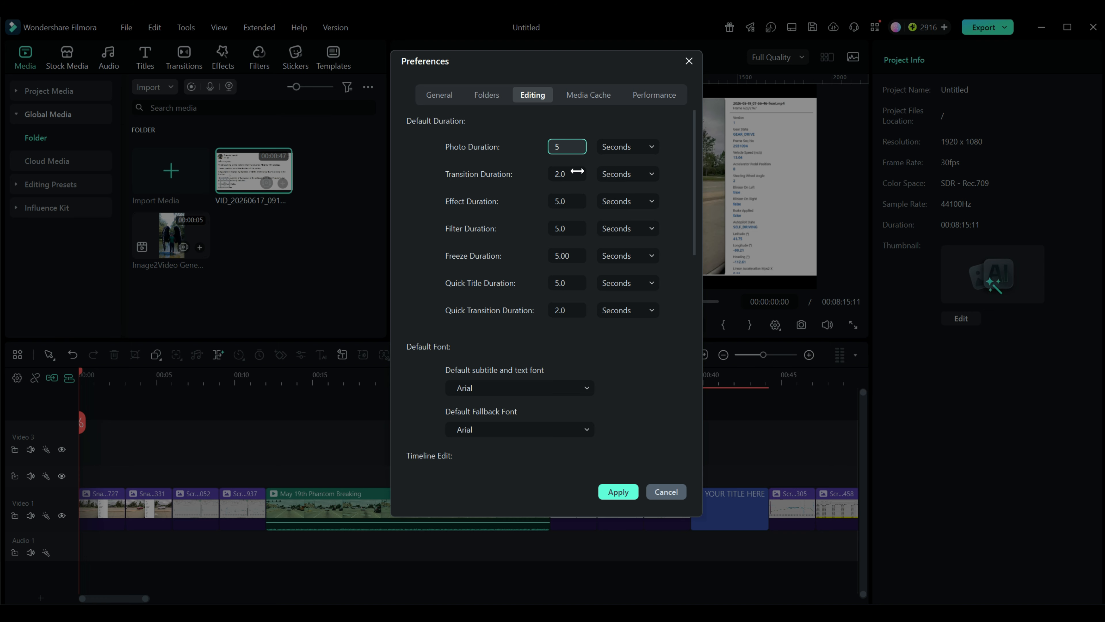
{"action": "left_click", "coordinate": [621, 491]}
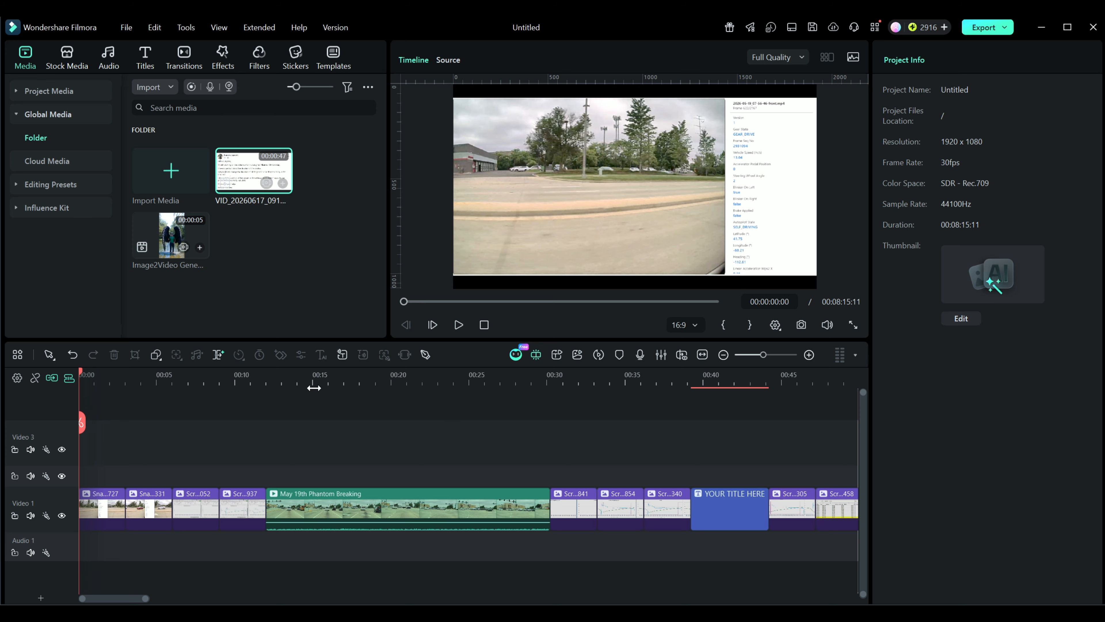
{"action": "left_click", "coordinate": [57, 90]}
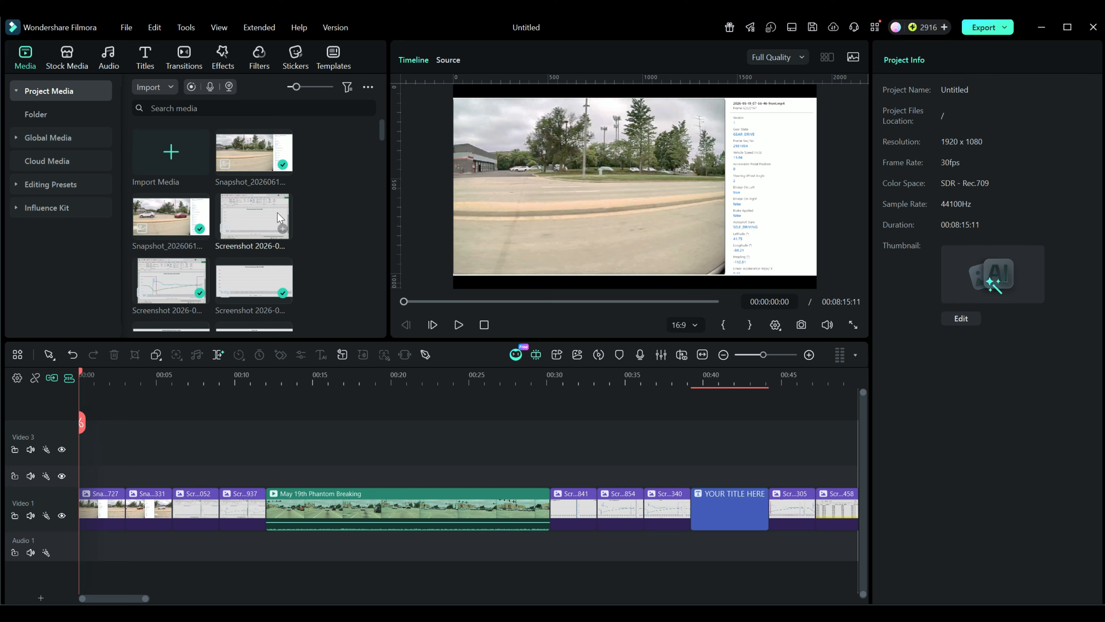
{"action": "left_click_drag", "start_coordinate": [254, 206], "coordinate": [180, 479]}
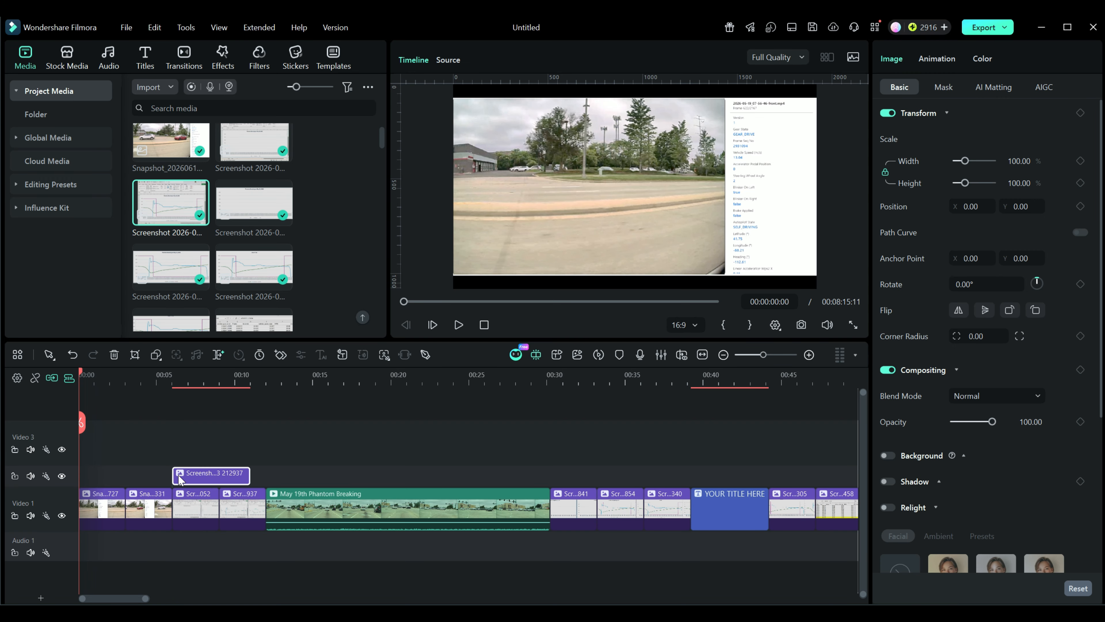
- Check the duration of the newly placed screenshot clip and of the first snapshot clip on Video 1, changing neither
{"action": "right_click", "coordinate": [216, 477]}
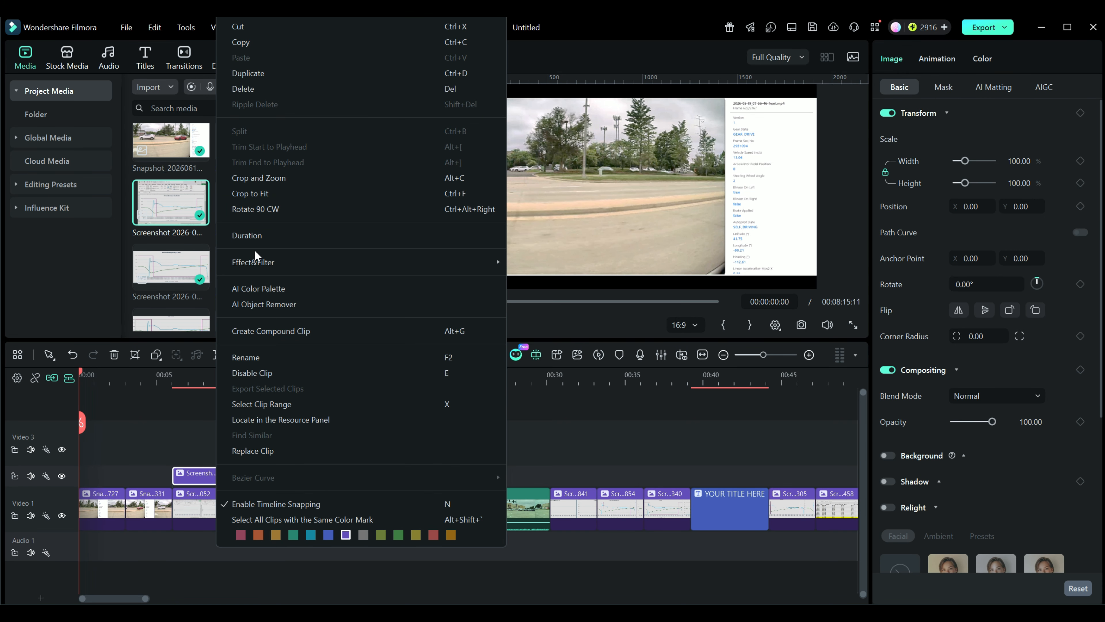
{"action": "left_click", "coordinate": [249, 237]}
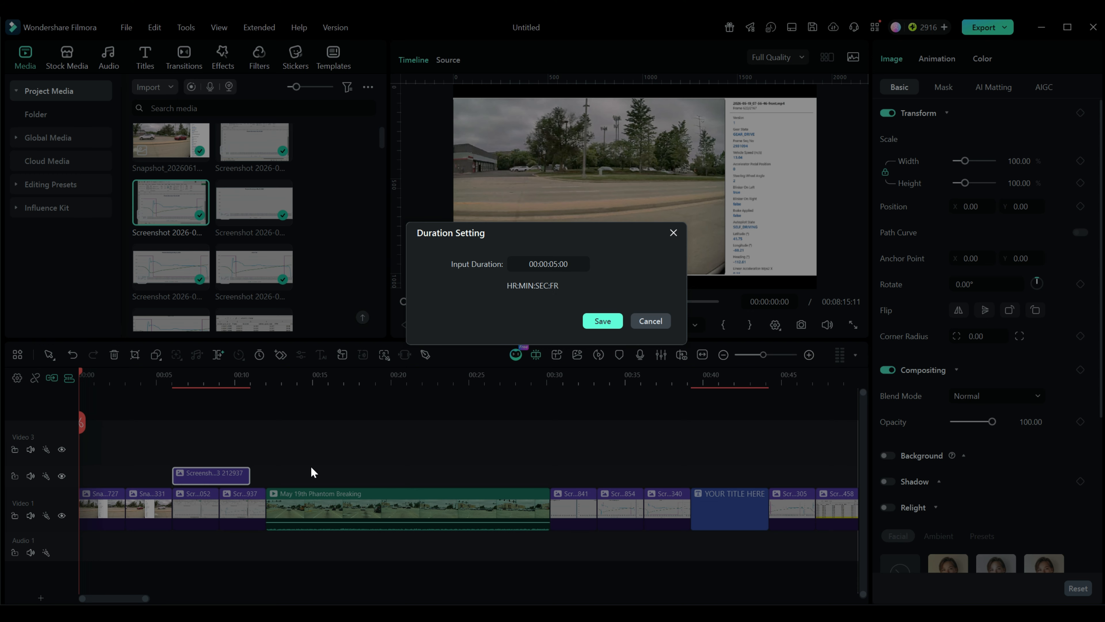
{"action": "left_click", "coordinate": [650, 321]}
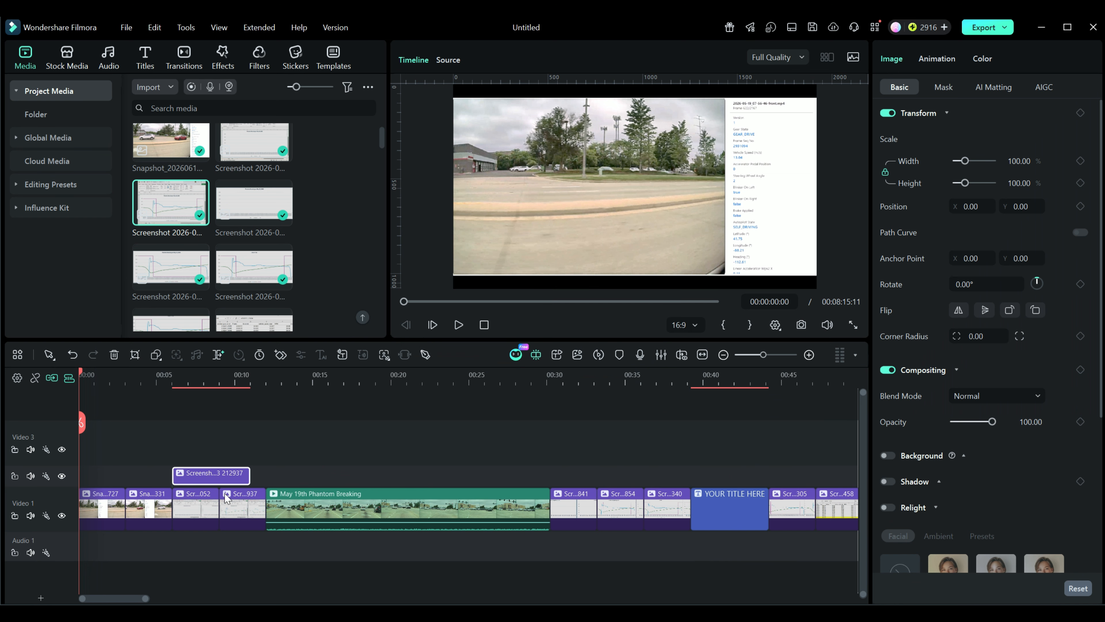
{"action": "right_click", "coordinate": [100, 503]}
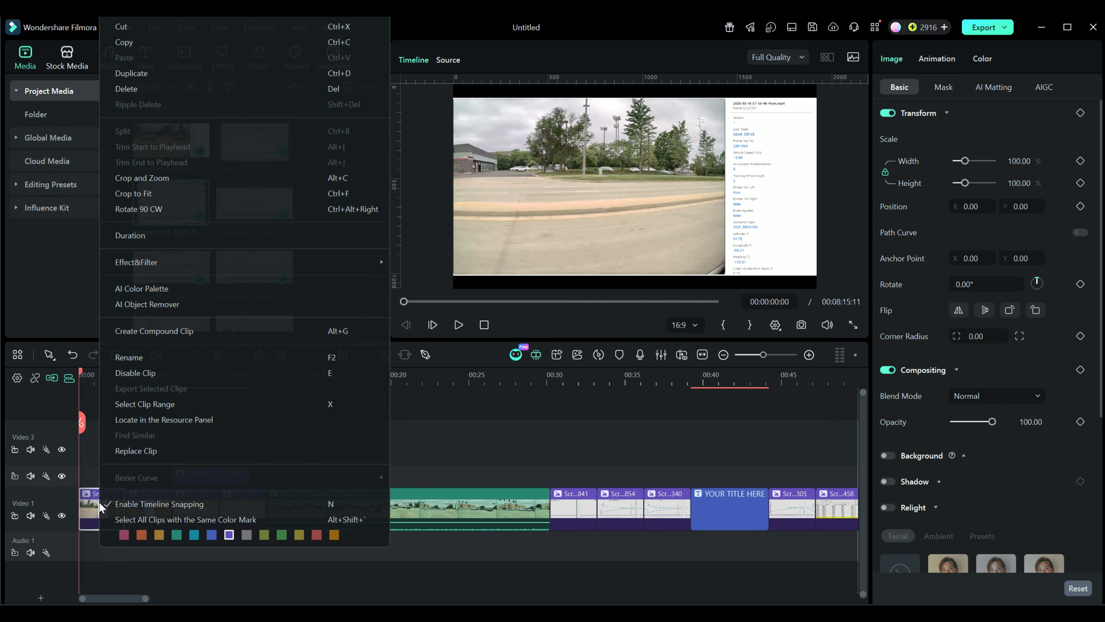
{"action": "left_click", "coordinate": [131, 236]}
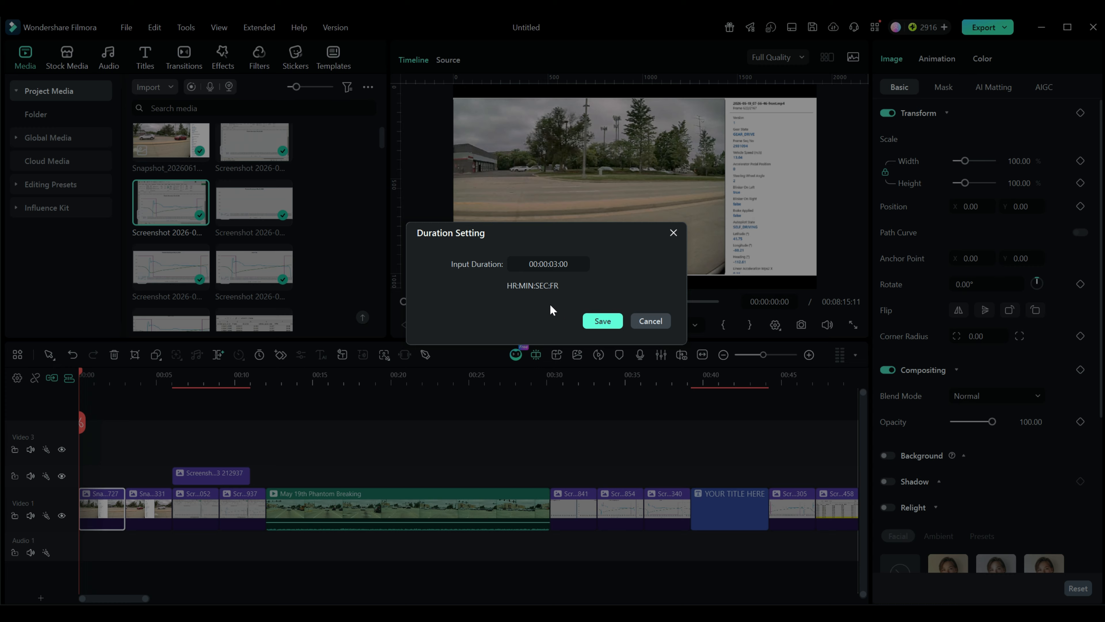
{"action": "left_click", "coordinate": [650, 321]}
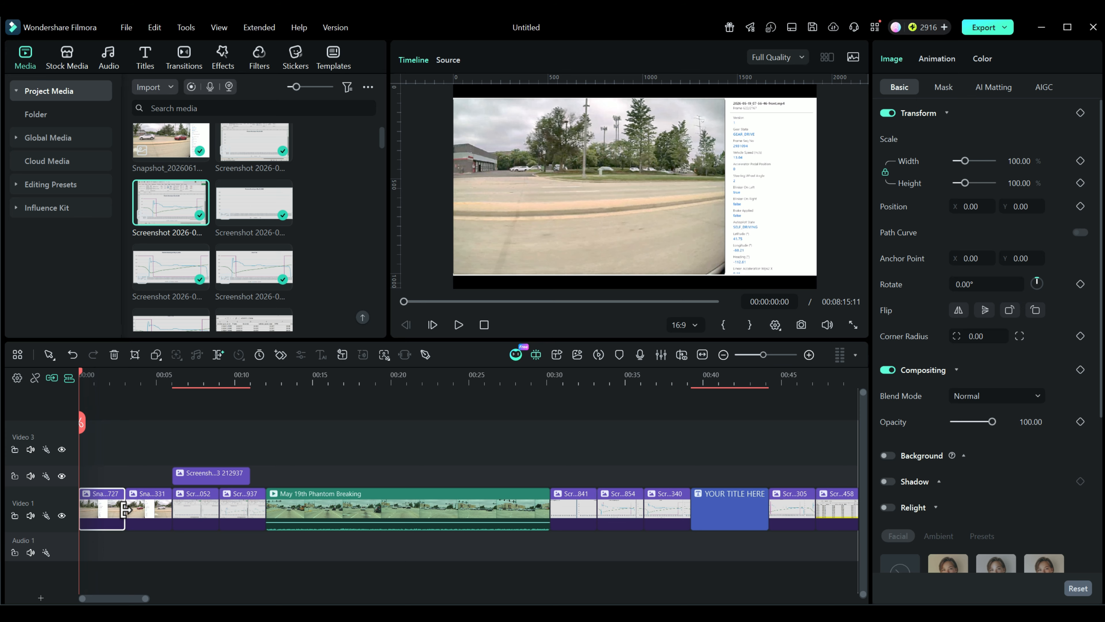
{"action": "right_click", "coordinate": [106, 510]}
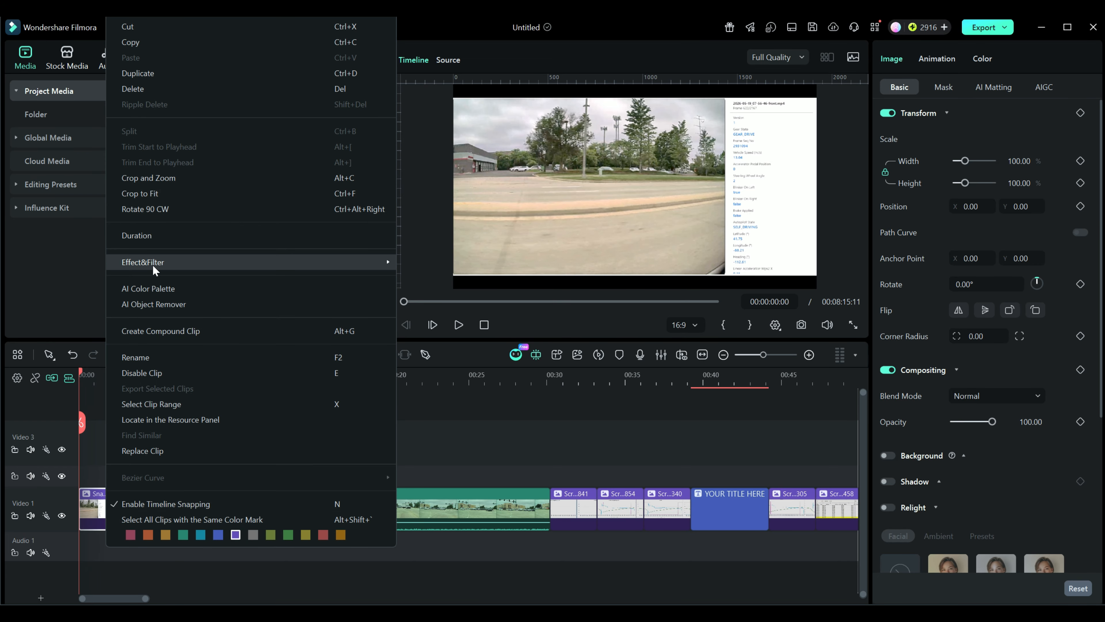
{"action": "mouse_move", "coordinate": [153, 266]}
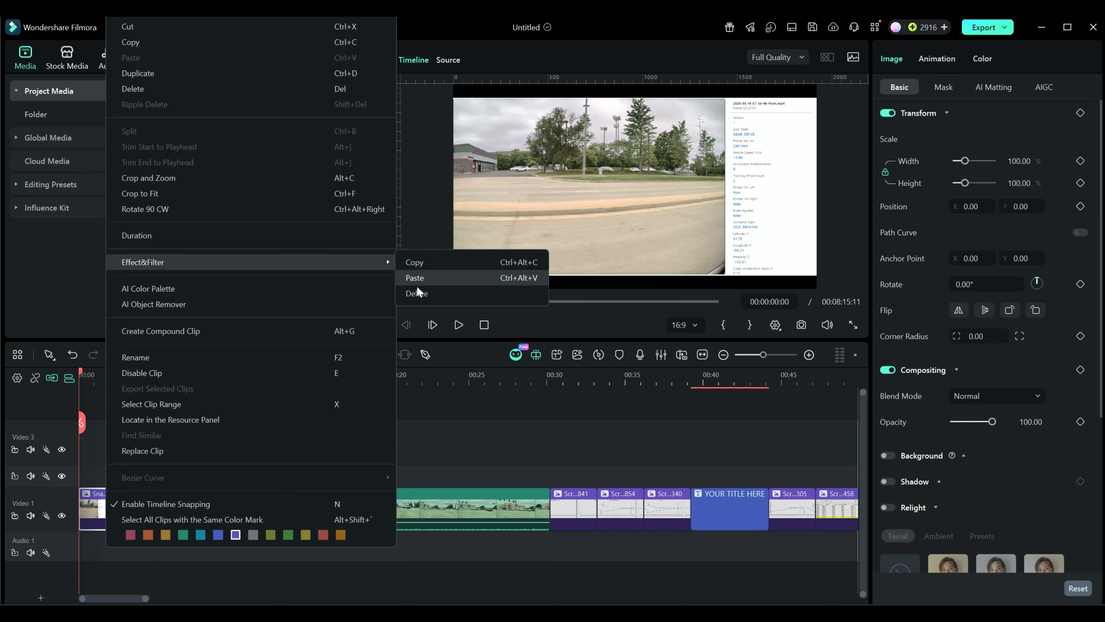
{"action": "left_click", "coordinate": [450, 437]}
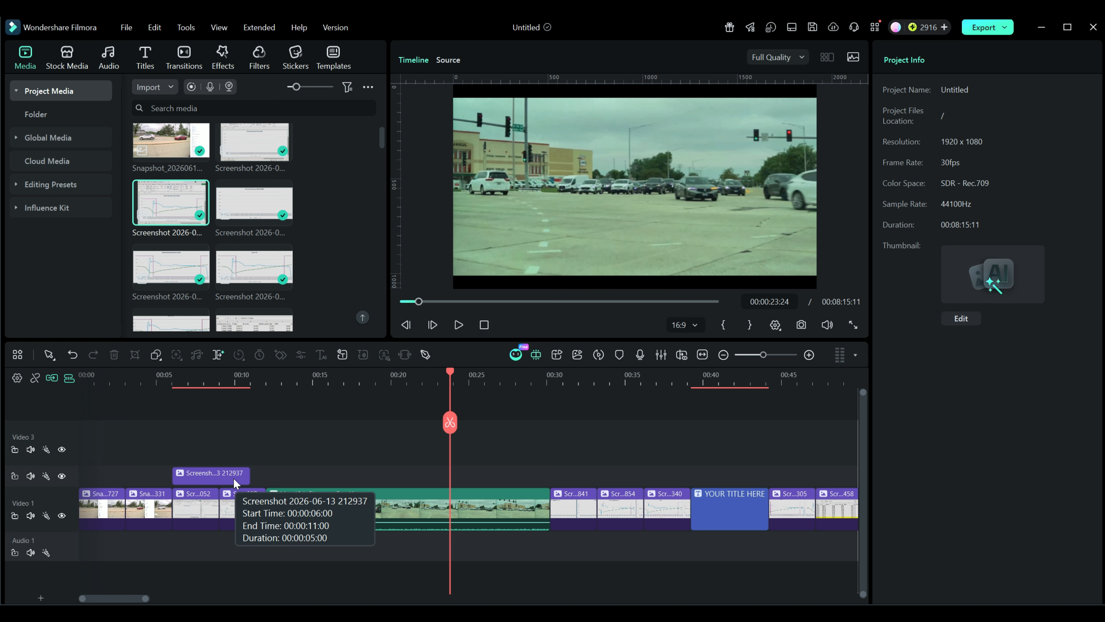
- Select every clip that shares the colour mark of the orange clip on the track above Video 1
{"action": "left_click", "coordinate": [703, 355]}
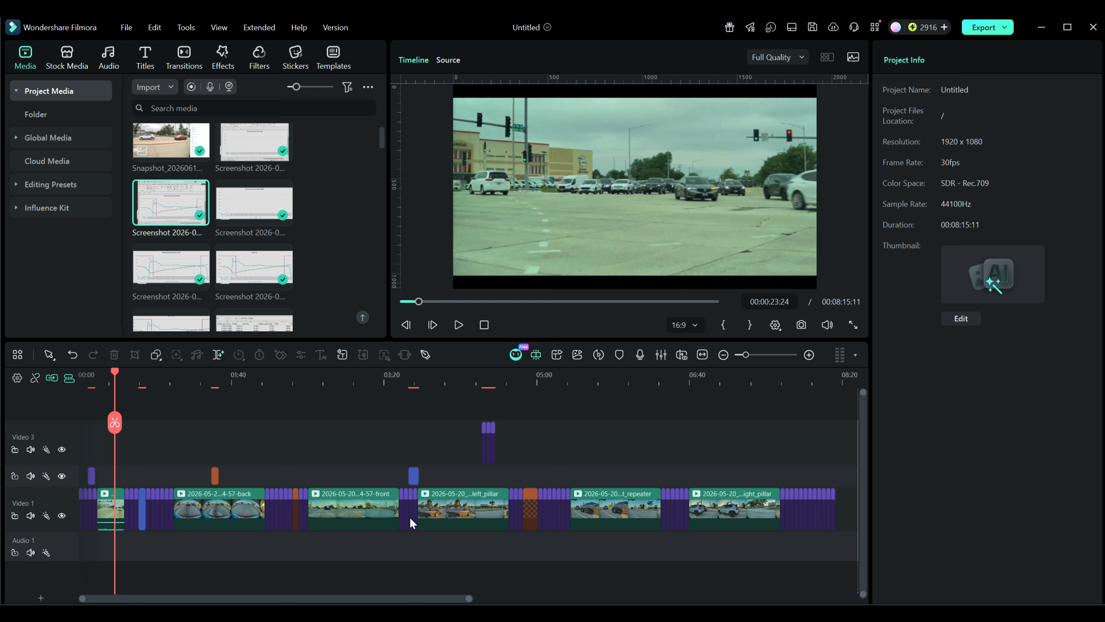
{"action": "left_click", "coordinate": [91, 475]}
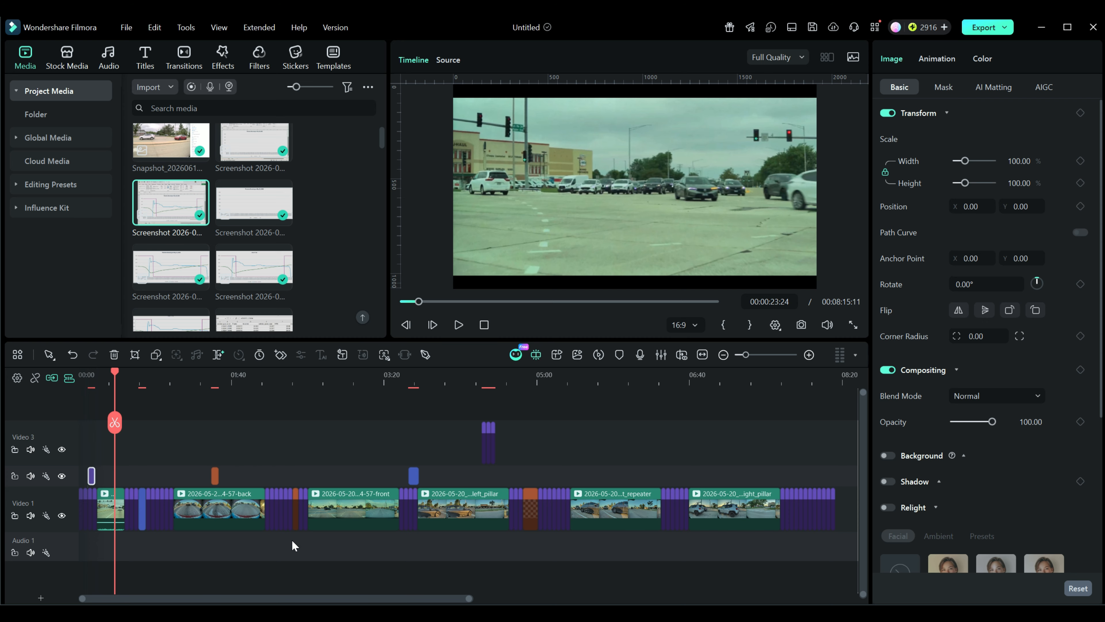
{"action": "left_click", "coordinate": [142, 516]}
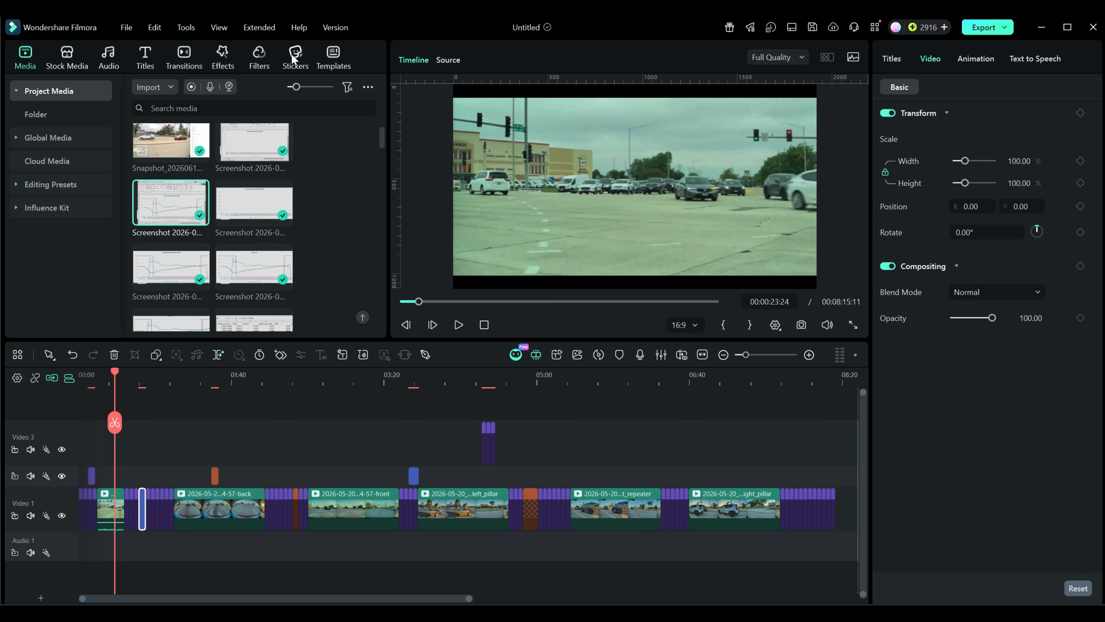
{"action": "left_click", "coordinate": [216, 481]}
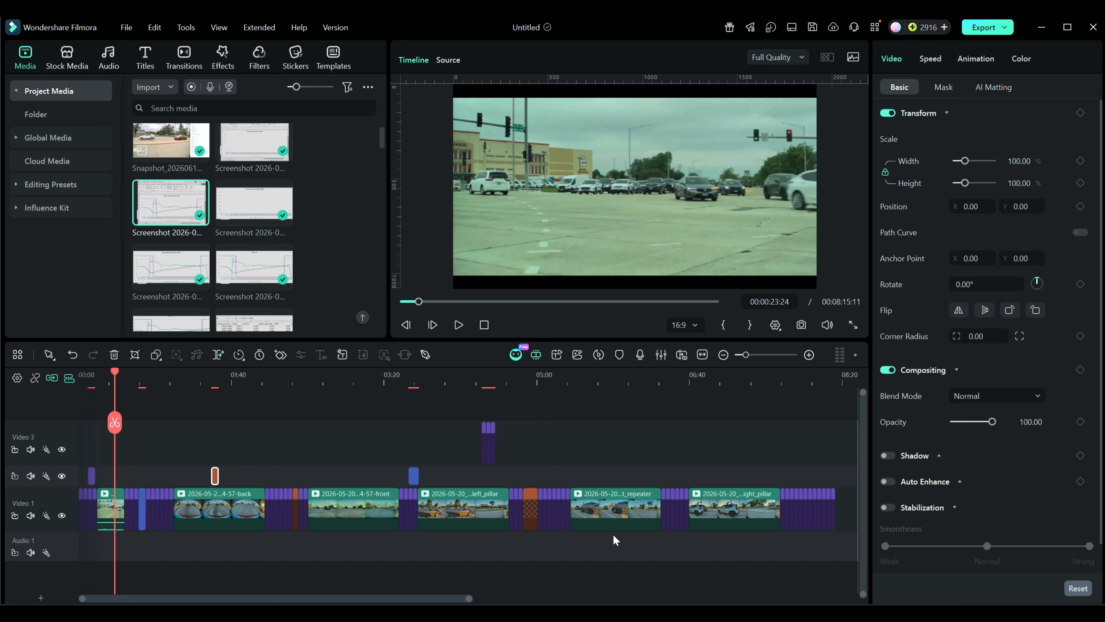
{"action": "right_click", "coordinate": [215, 481]}
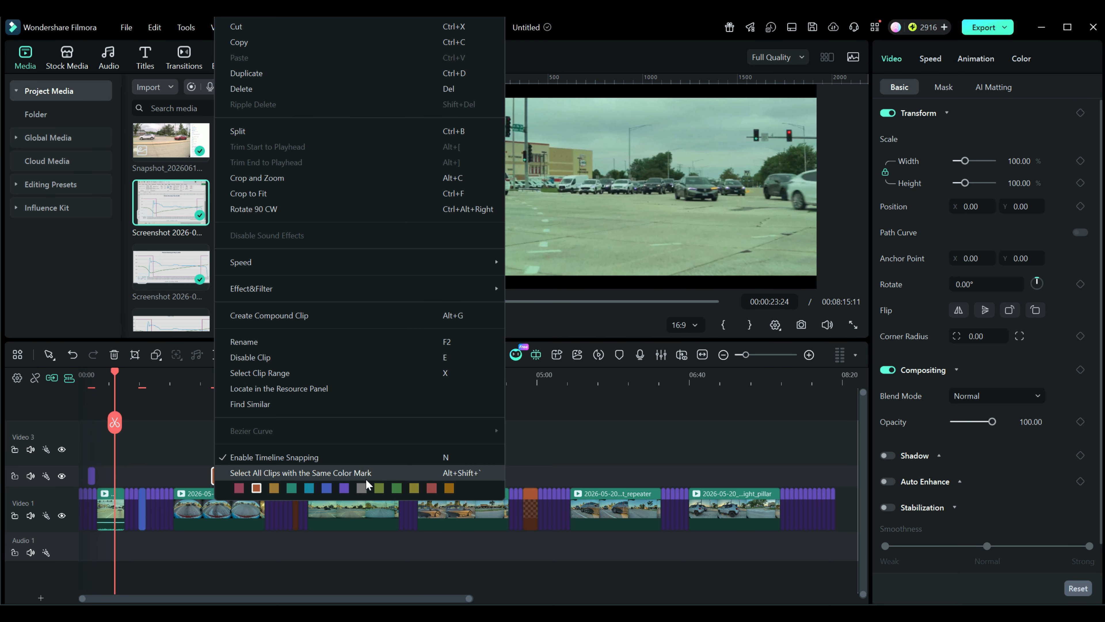
{"action": "left_click", "coordinate": [260, 475]}
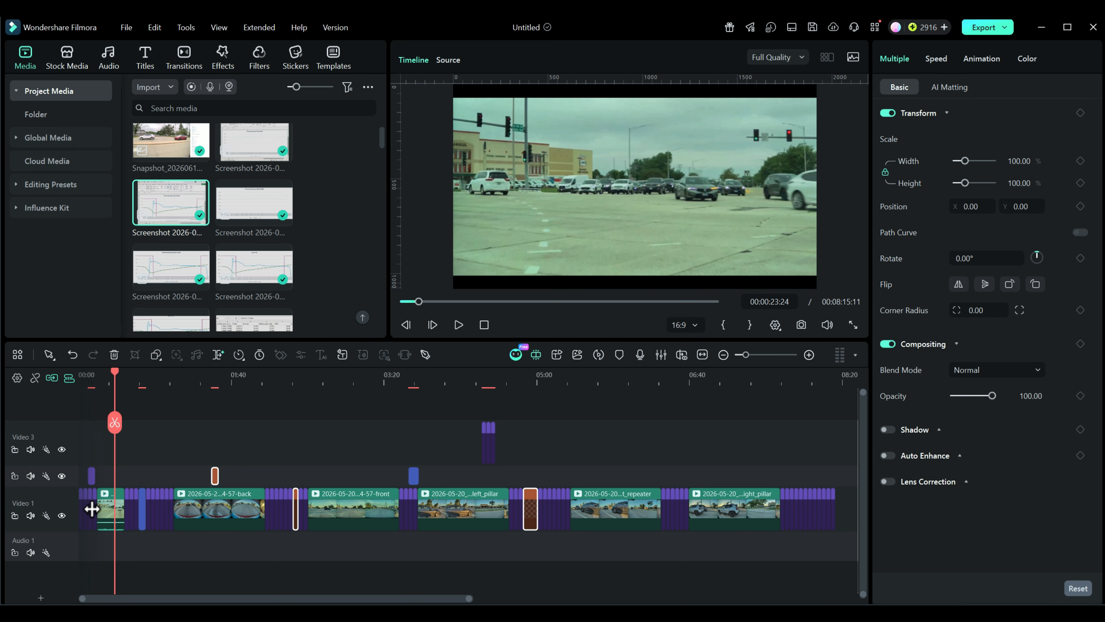
- Select all clips with the same colour mark as a purple image clip on Video 1
{"action": "left_click", "coordinate": [157, 508]}
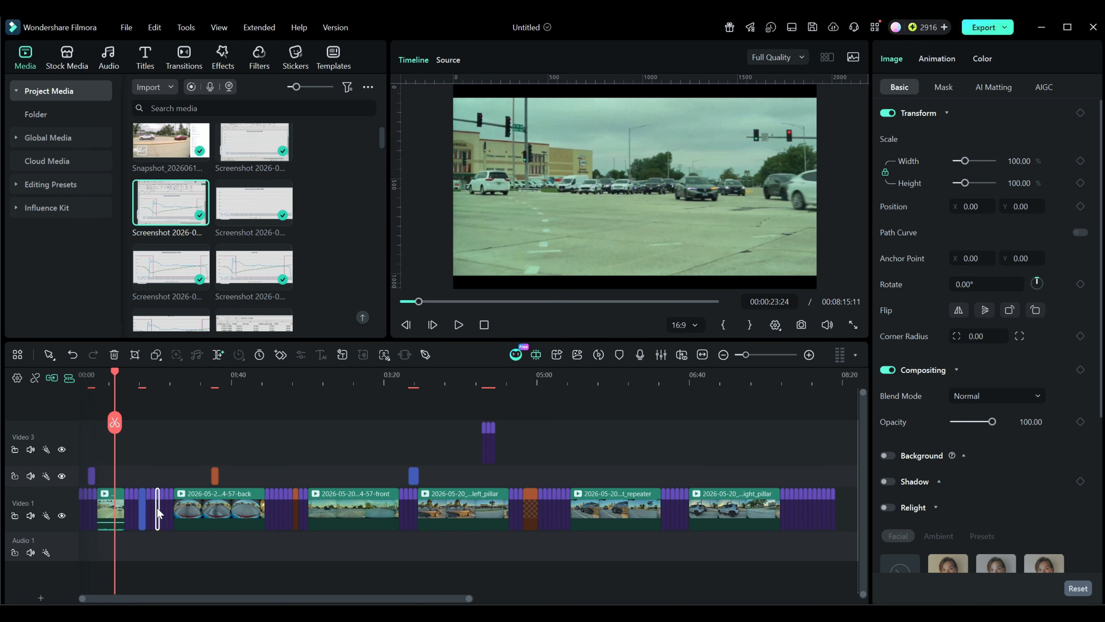
{"action": "right_click", "coordinate": [157, 511]}
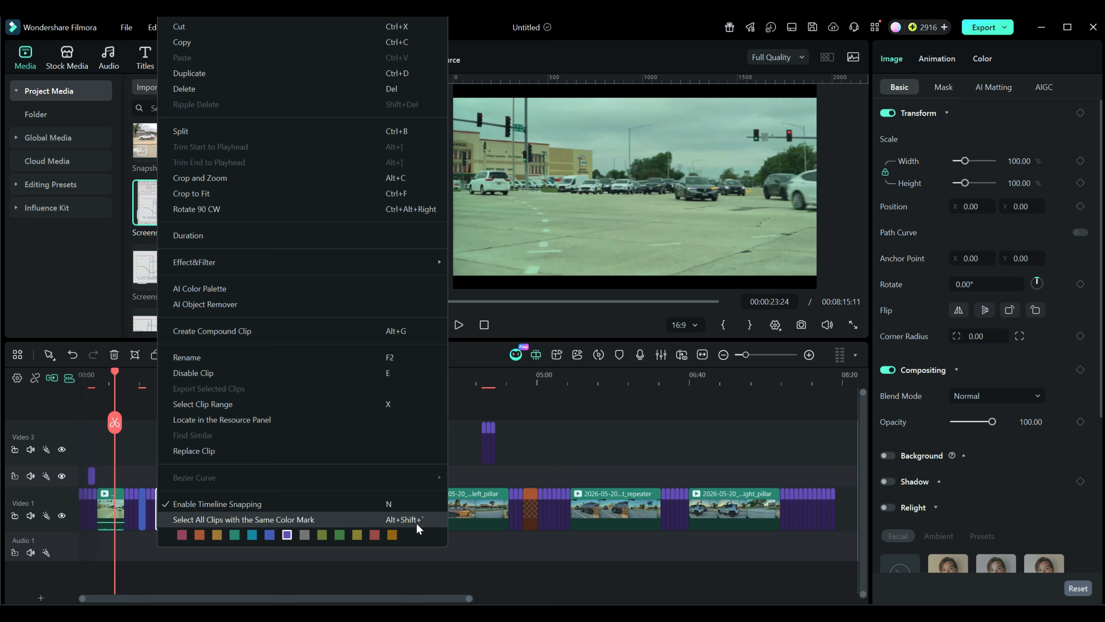
{"action": "left_click", "coordinate": [237, 520]}
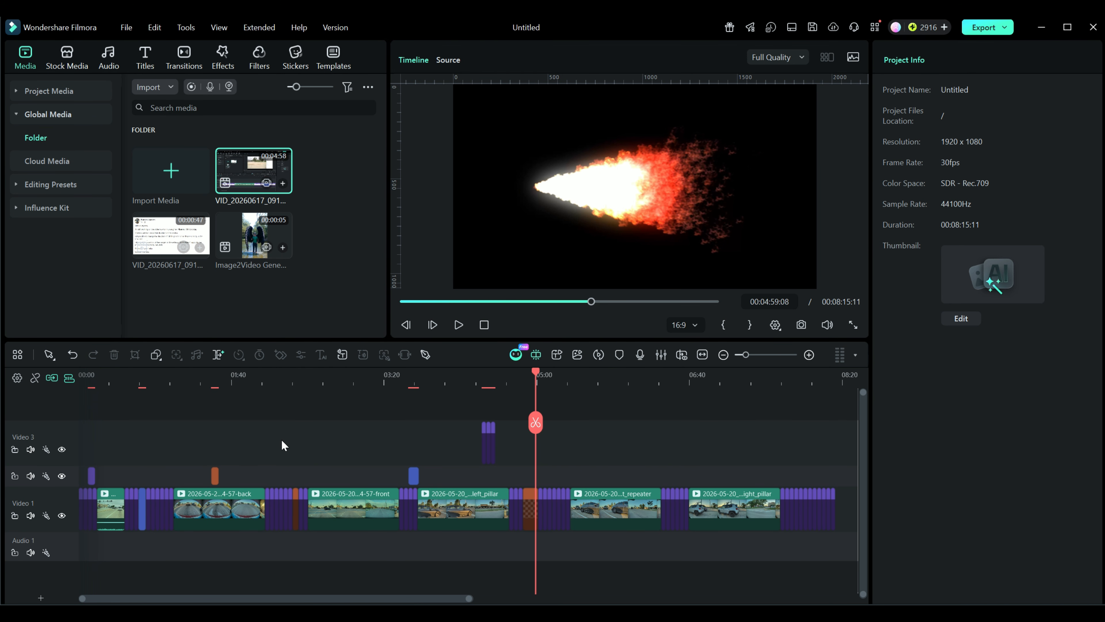
- Select all purple image clips across the tracks by matching the colour mark of the last clip on Video 3
{"action": "left_click", "coordinate": [493, 444]}
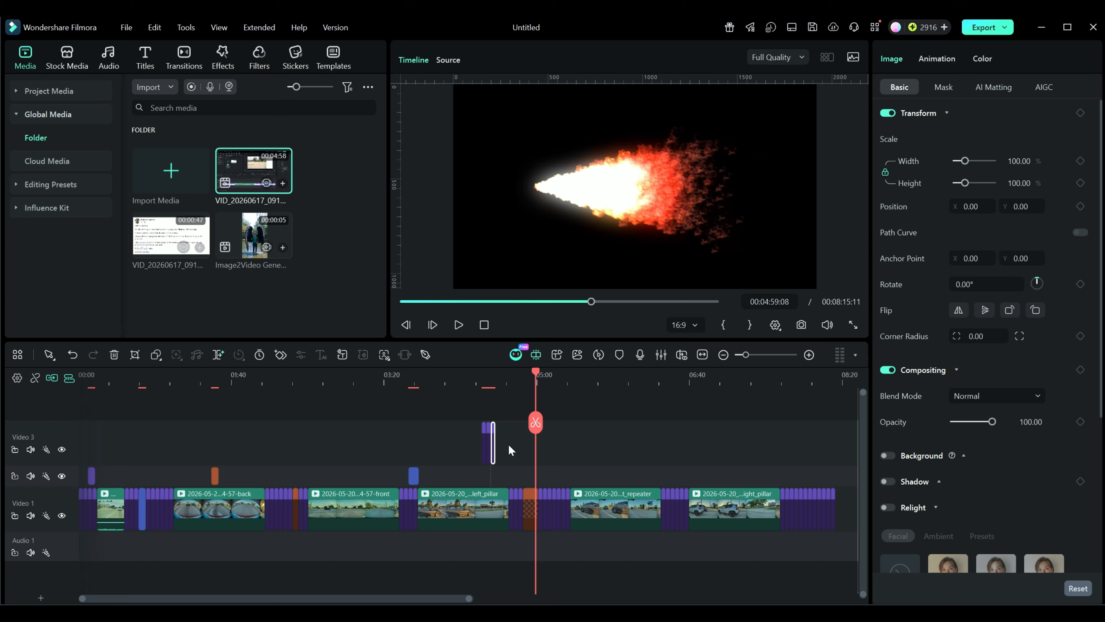
{"action": "key", "text": "shift+alt+grave"}
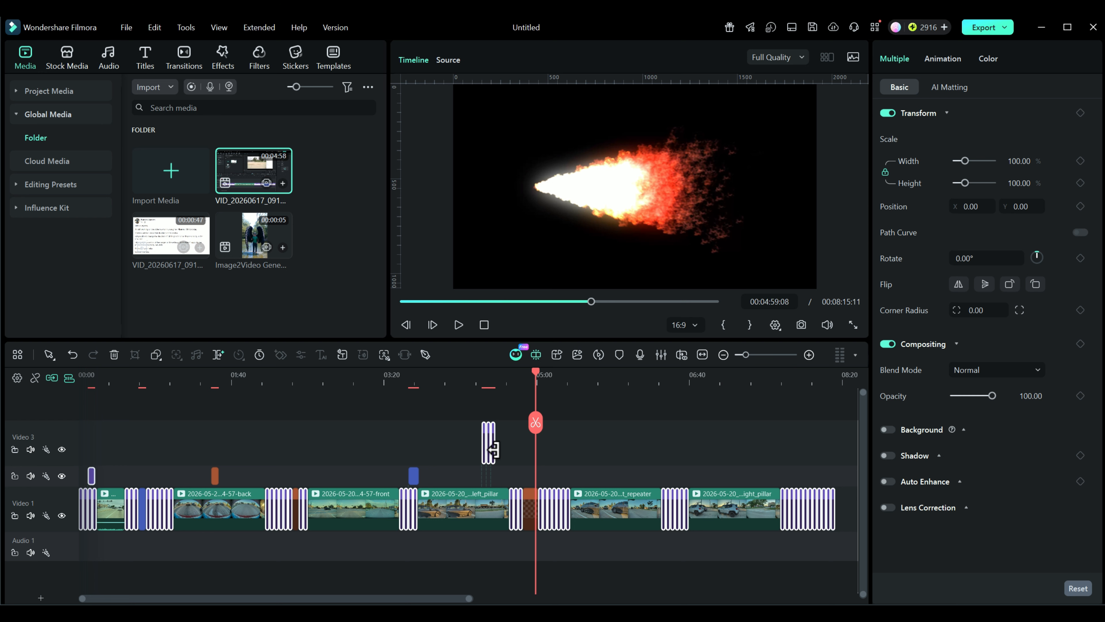
- Try to lengthen all selected image clips together from the end edge of the last Video 3 clip, and undo it
{"action": "left_click_drag", "start_coordinate": [493, 451], "coordinate": [505, 447]}
{"action": "scroll", "coordinate": [477, 481], "scroll_direction": "down", "scroll_amount": 2}
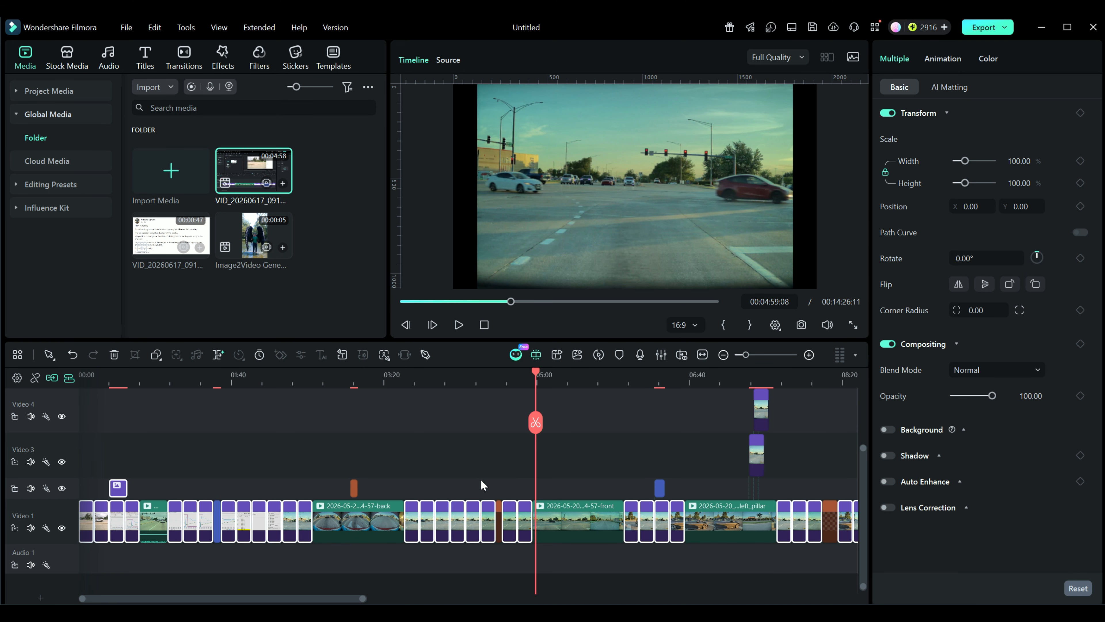
{"action": "key", "text": "ctrl"}
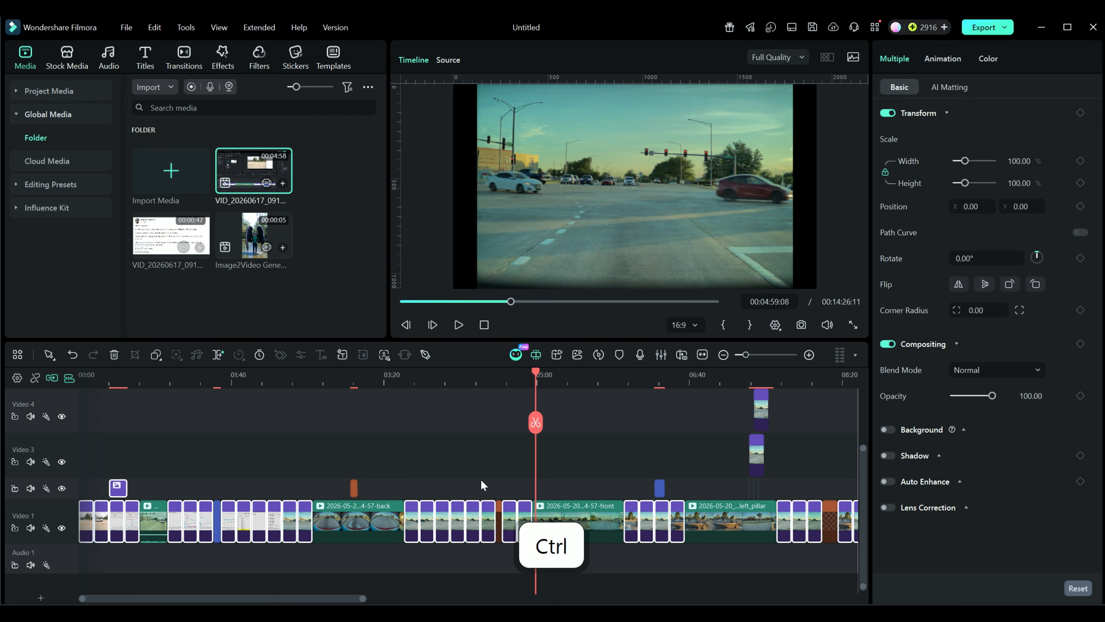
{"action": "key", "text": "ctrl+z"}
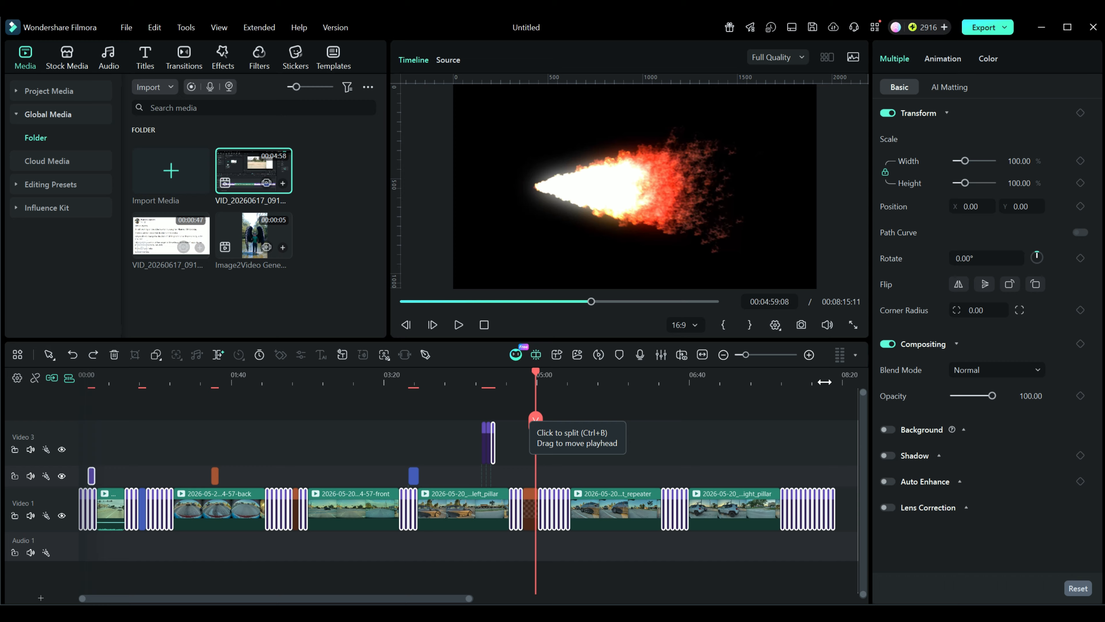
- Lengthen all selected image clips together to 5 seconds each from the end edge of the last clip on Video 1
{"action": "left_click", "coordinate": [834, 379]}
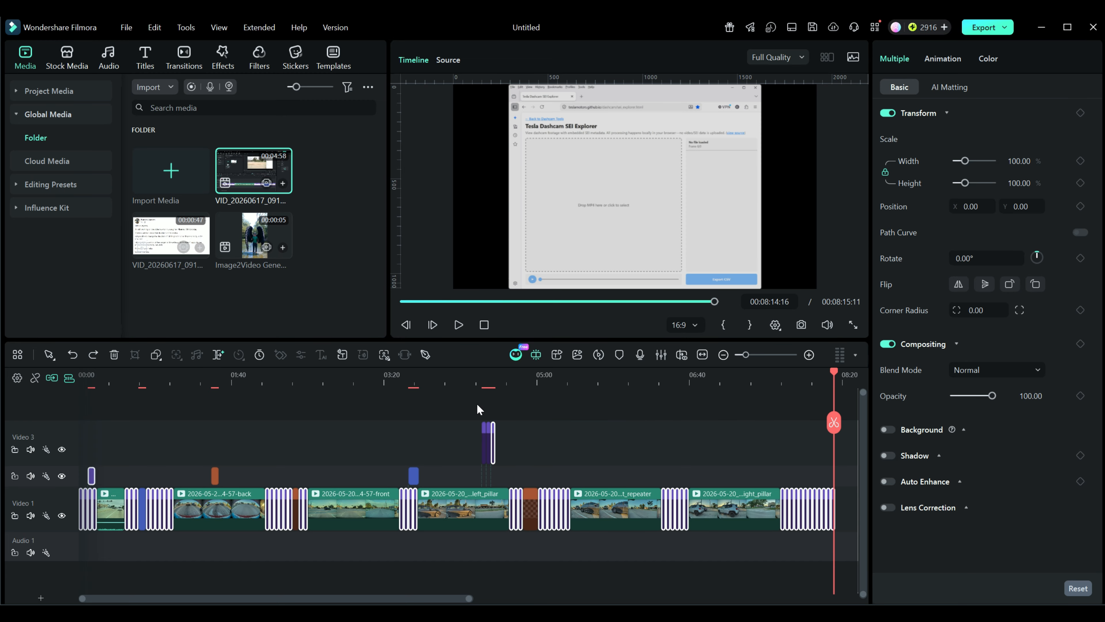
{"action": "left_click_drag", "start_coordinate": [462, 383], "coordinate": [818, 394]}
{"action": "left_click_drag", "start_coordinate": [519, 386], "coordinate": [588, 382]}
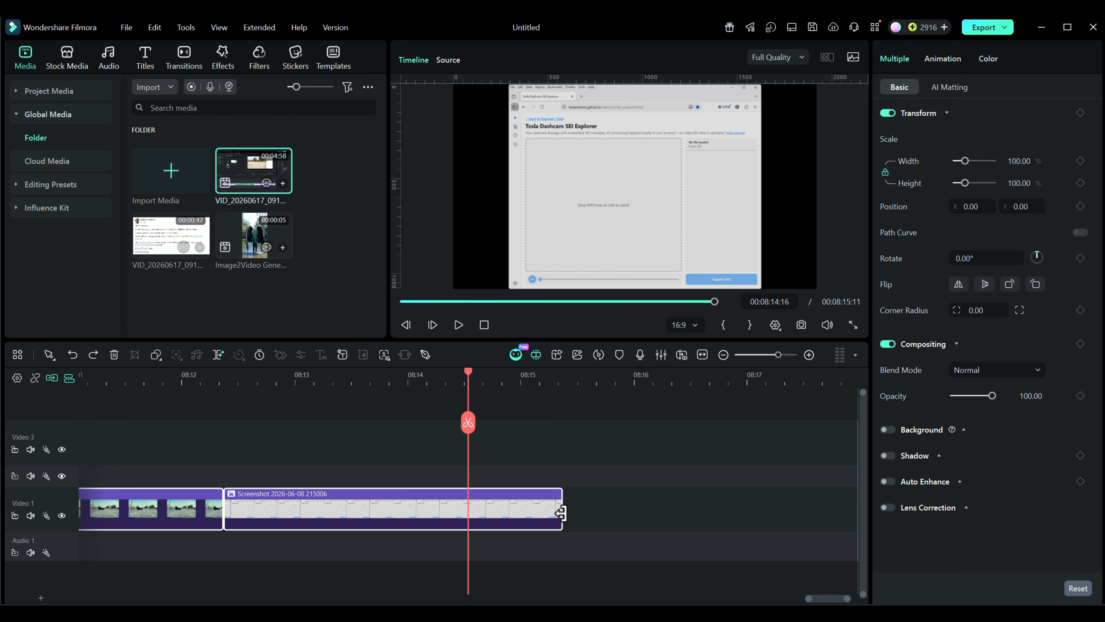
{"action": "mouse_move", "coordinate": [515, 377]}
{"action": "left_mouse_down"}
{"action": "mouse_move", "coordinate": [771, 375]}
{"action": "mouse_move", "coordinate": [511, 378]}
{"action": "left_mouse_up"}
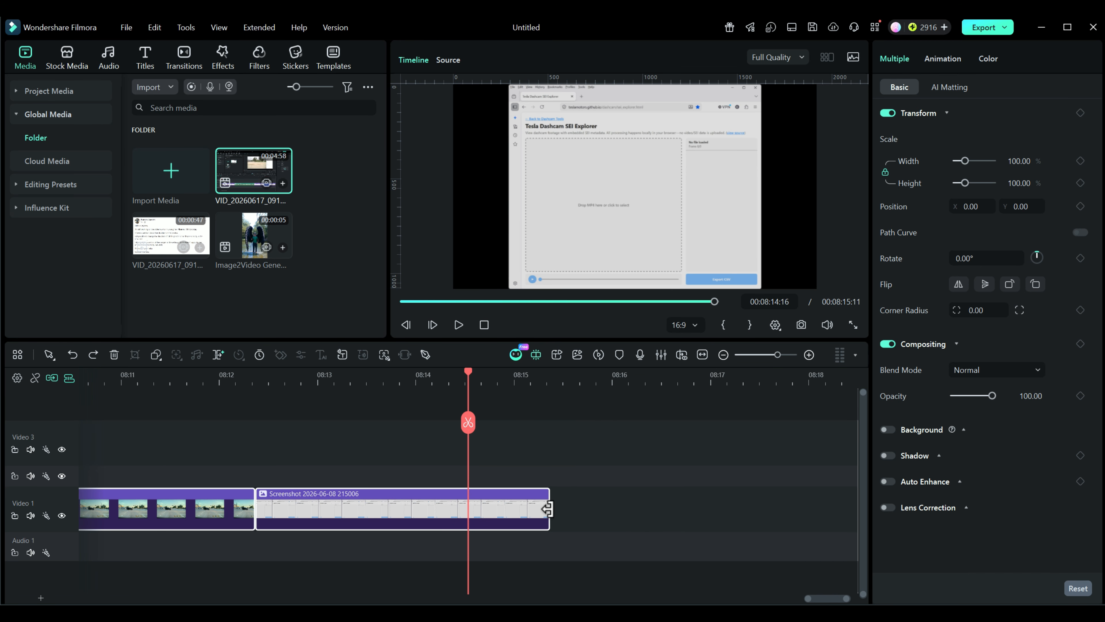
{"action": "left_click_drag", "start_coordinate": [538, 383], "coordinate": [546, 383]}
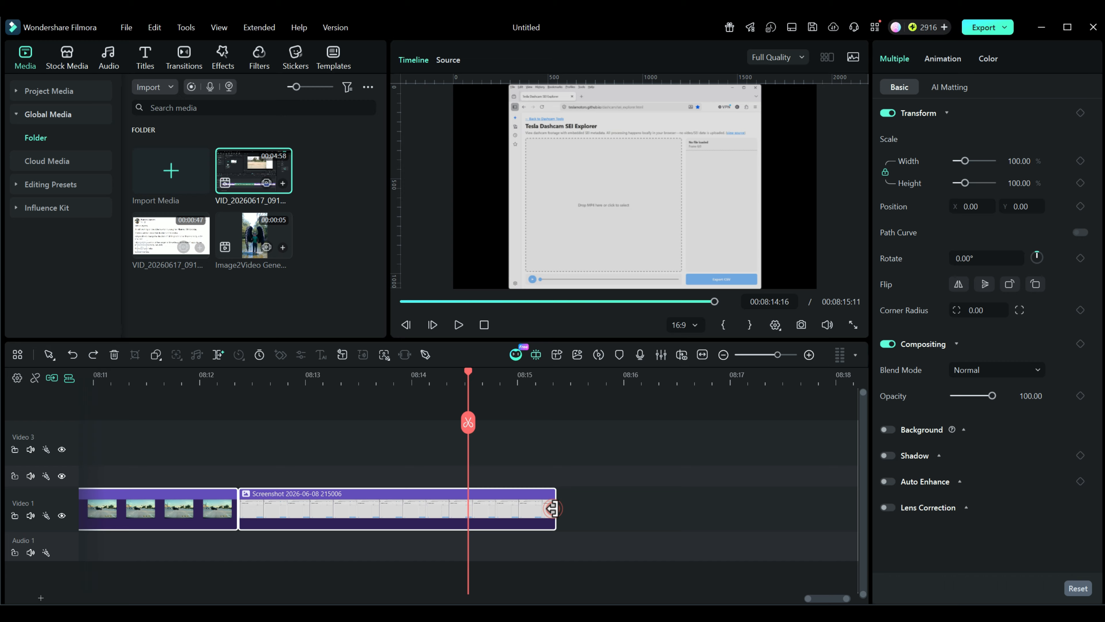
{"action": "left_click_drag", "start_coordinate": [552, 508], "coordinate": [763, 511]}
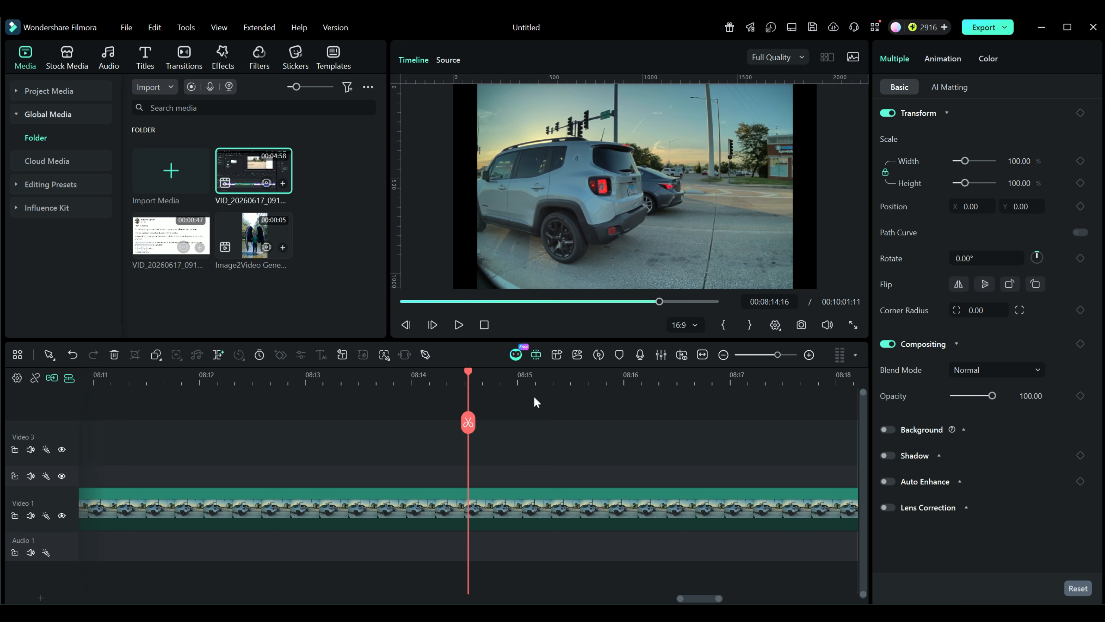
{"action": "left_click", "coordinate": [703, 355]}
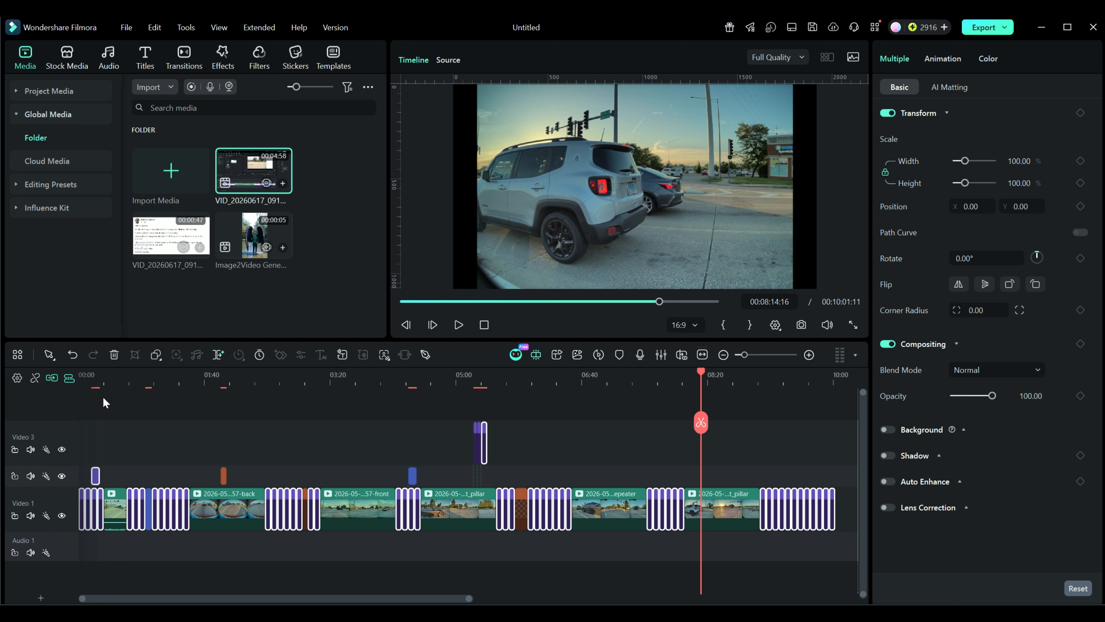
{"action": "left_click", "coordinate": [100, 383]}
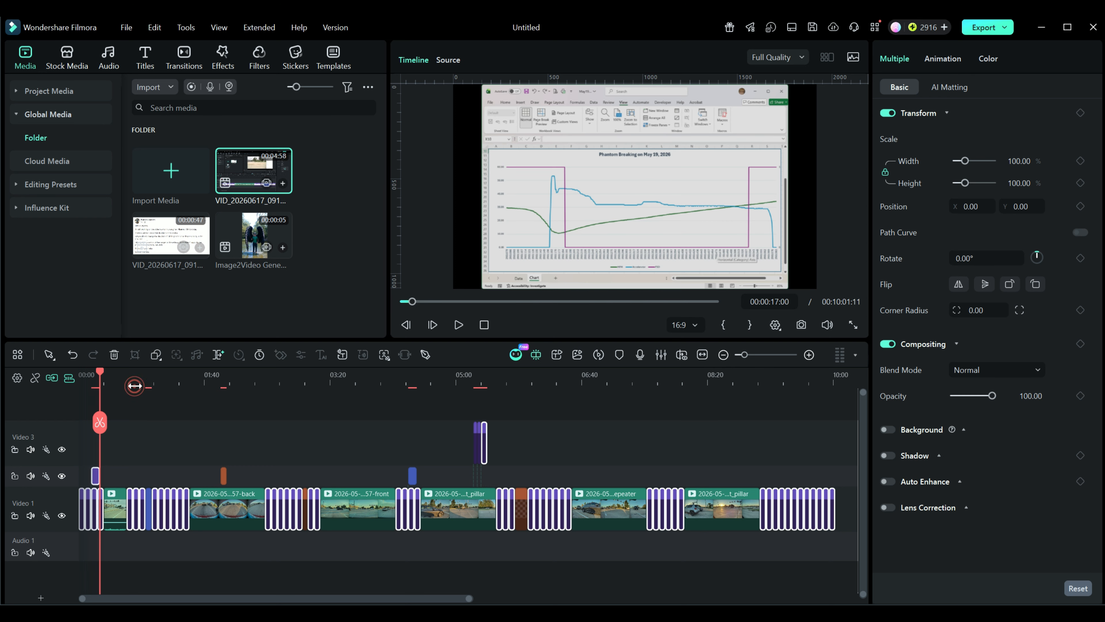
{"action": "scroll", "coordinate": [285, 380], "scroll_direction": "up", "scroll_amount": 2}
{"action": "scroll", "coordinate": [285, 381], "scroll_direction": "up", "scroll_amount": 3}
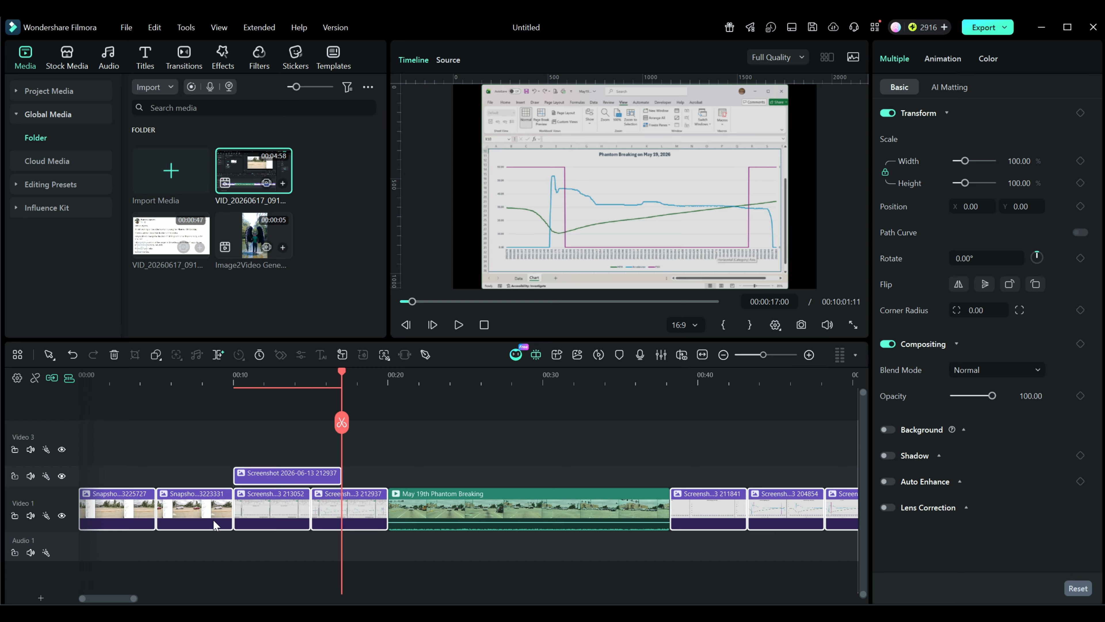
{"action": "left_click", "coordinate": [252, 474]}
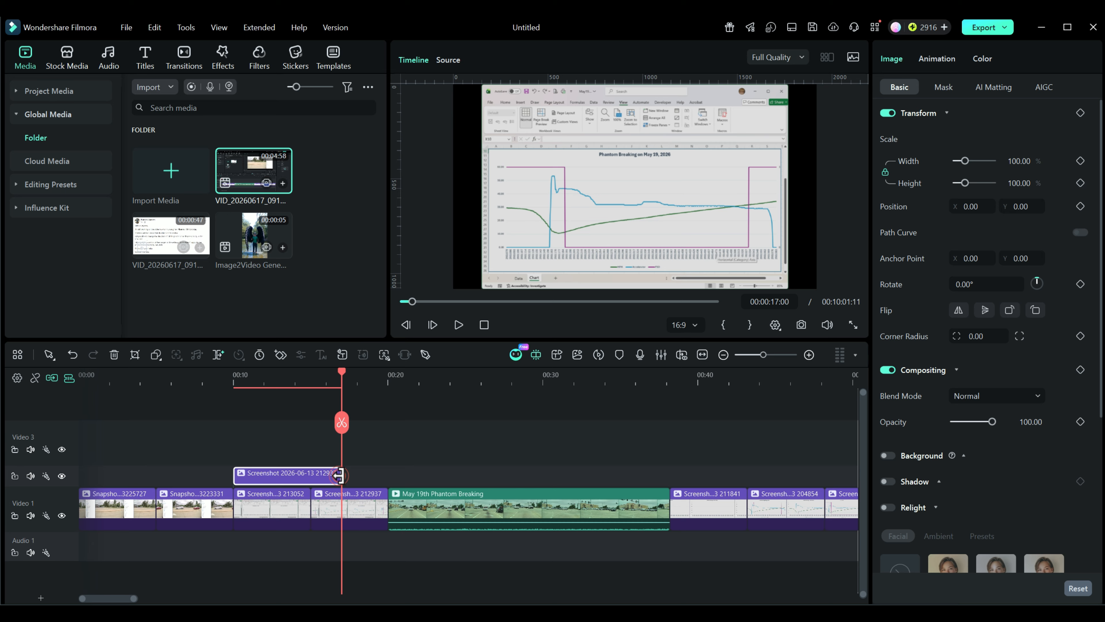
{"action": "left_click_drag", "start_coordinate": [342, 475], "coordinate": [340, 475]}
{"action": "left_click_drag", "start_coordinate": [339, 474], "coordinate": [340, 475]}
{"action": "key", "text": "ctrl+z"}
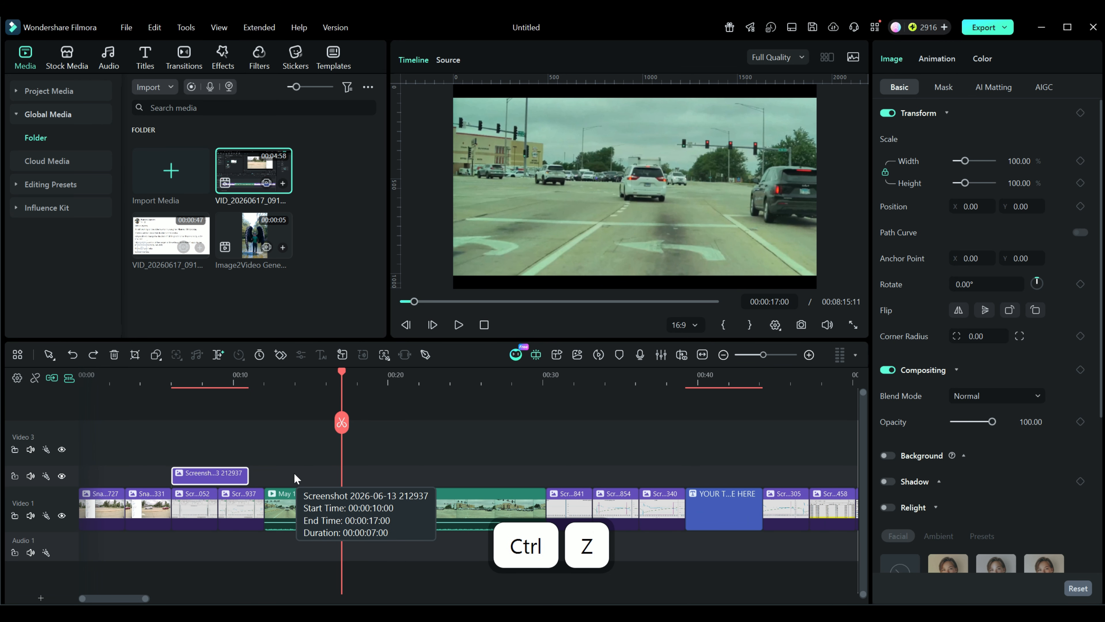
- Select all purple clips by their shared colour mark, leaving out the overlay clip above Video 1 near the start
{"action": "left_click", "coordinate": [702, 355]}
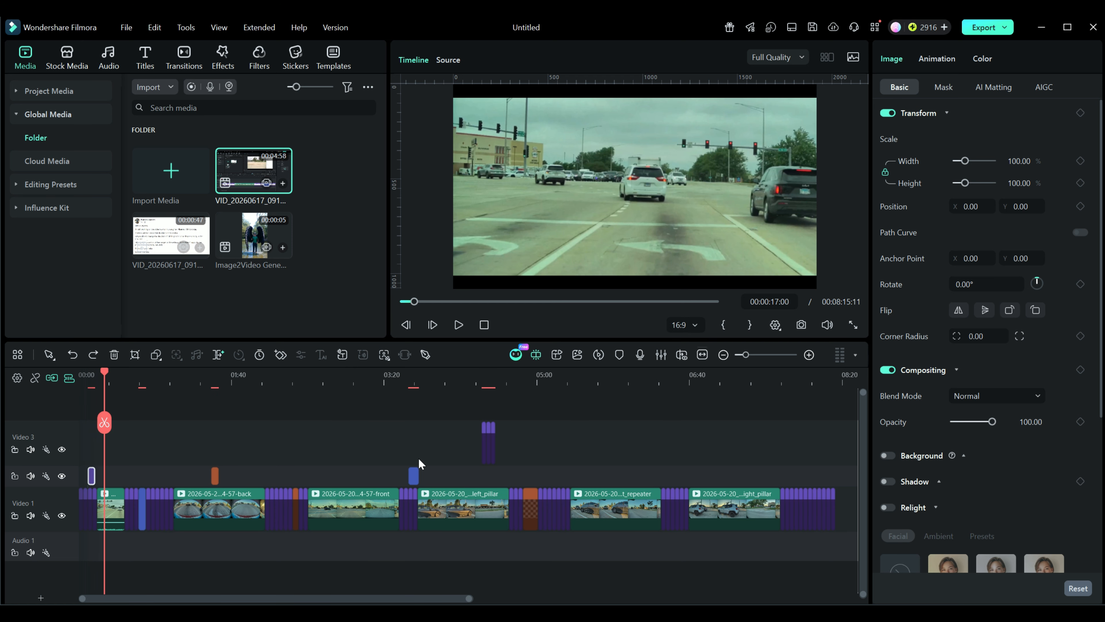
{"action": "right_click", "coordinate": [92, 478]}
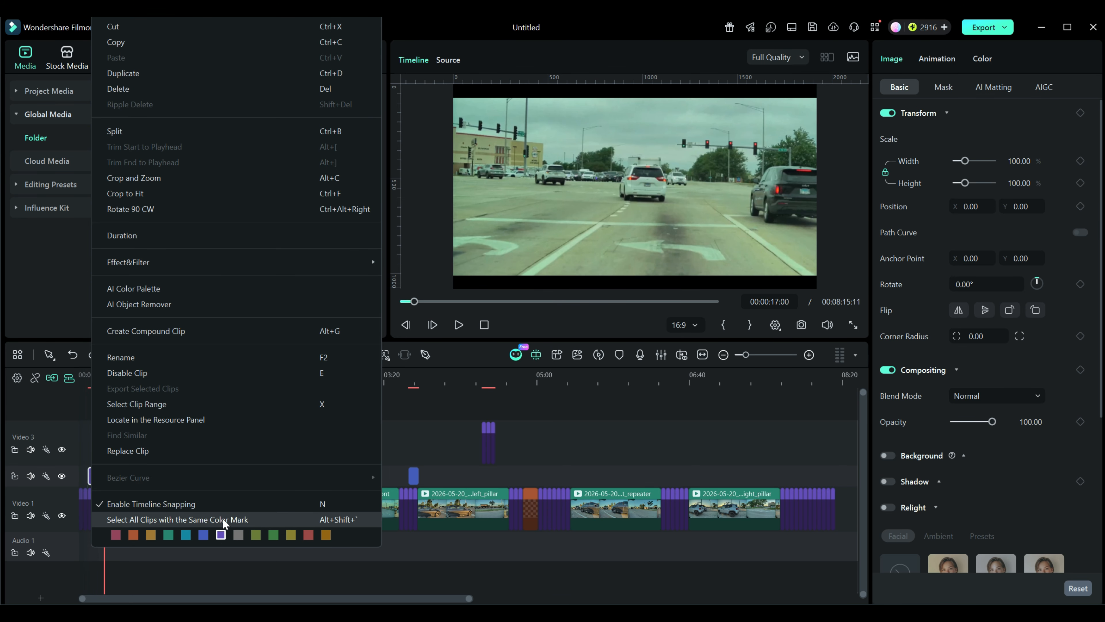
{"action": "left_click", "coordinate": [221, 533]}
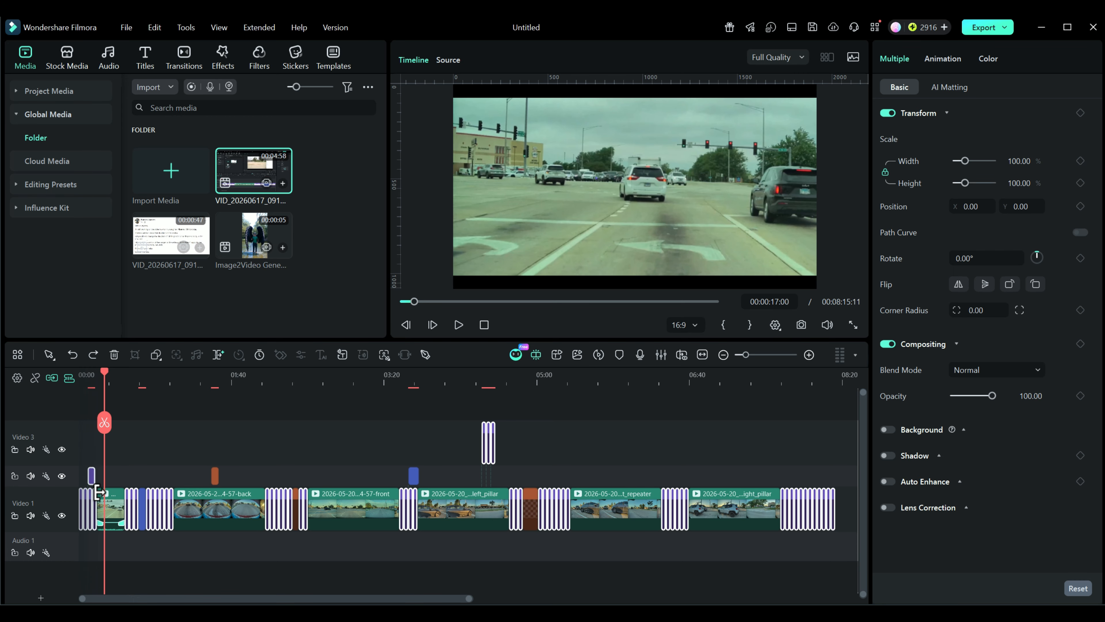
{"action": "left_click", "coordinate": [92, 476], "text": "ctrl"}
{"action": "left_click", "coordinate": [92, 476], "text": "ctrl"}
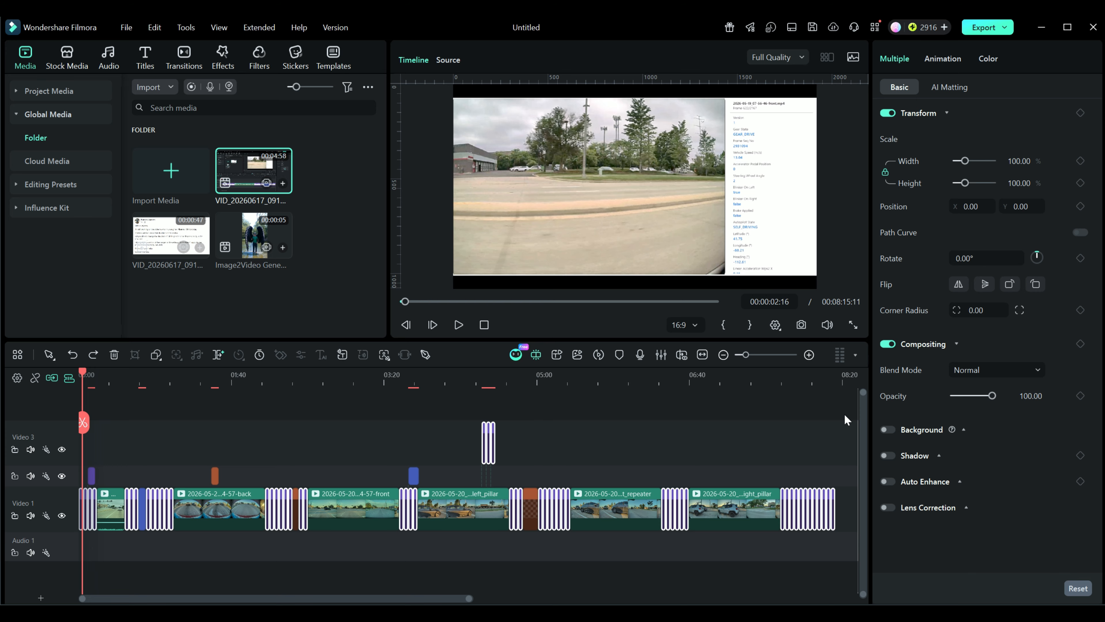
{"action": "left_click", "coordinate": [817, 385]}
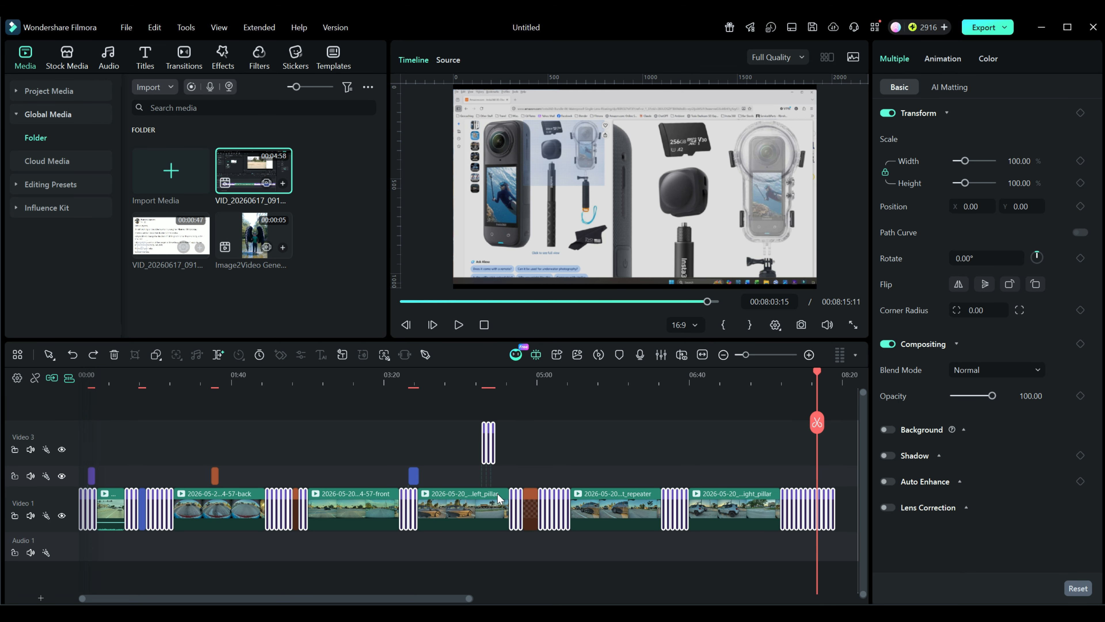
{"action": "scroll", "coordinate": [449, 382], "scroll_direction": "up", "scroll_amount": 1}
{"action": "left_click_drag", "start_coordinate": [494, 385], "coordinate": [856, 388]}
{"action": "left_click_drag", "start_coordinate": [537, 385], "coordinate": [642, 380]}
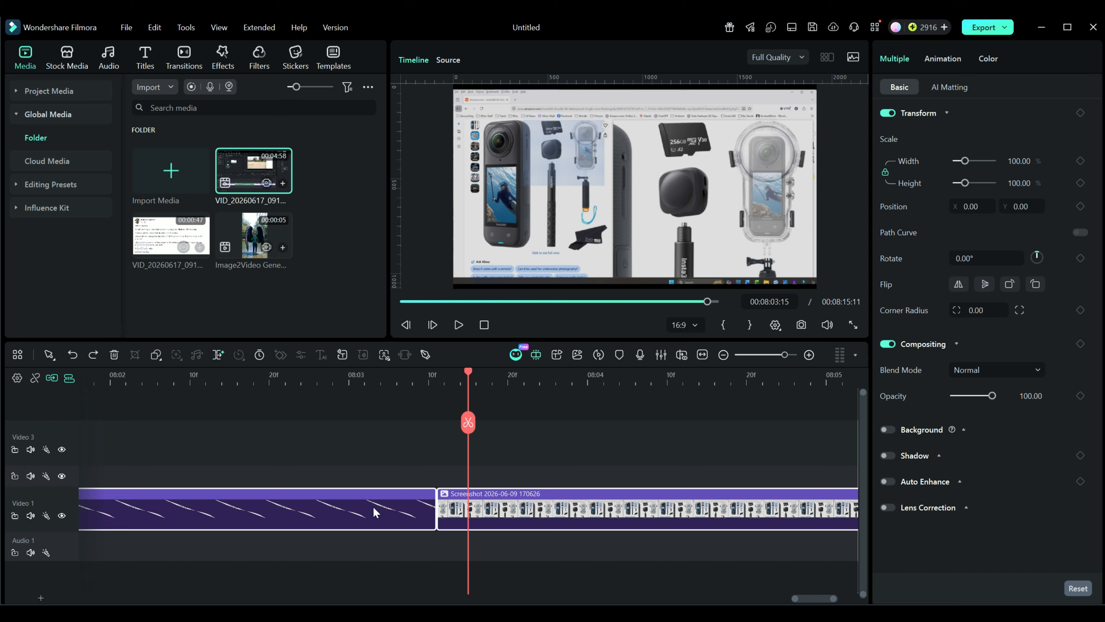
{"action": "left_click", "coordinate": [383, 514]}
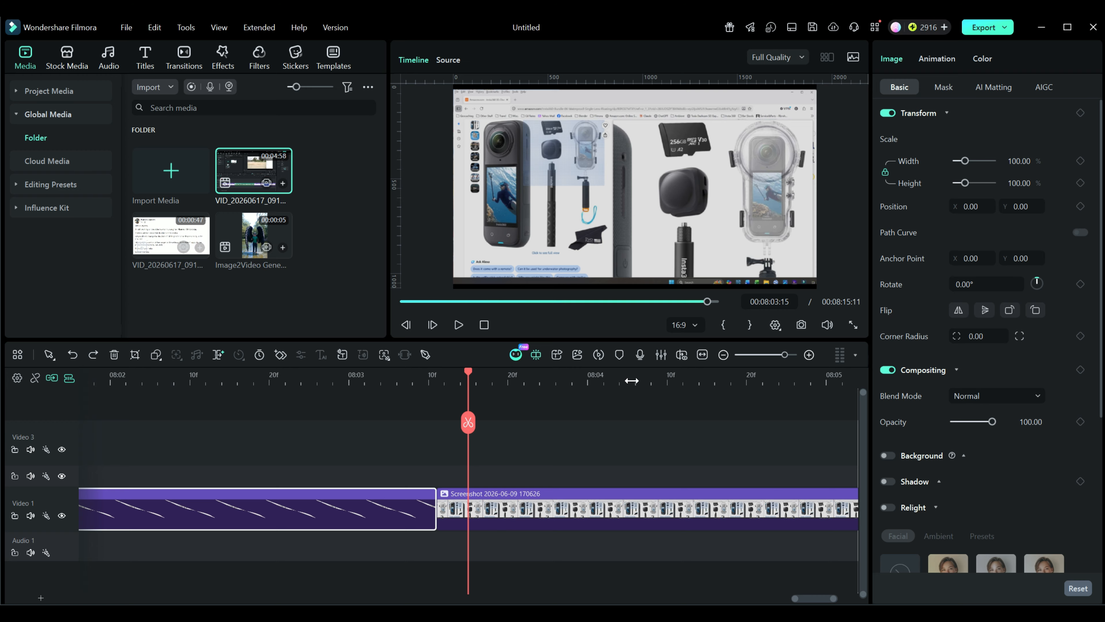
- Reselect every purple image clip by matching colour mark, and remove the first overlay clip above Video 1 from the selection
{"action": "left_click_drag", "start_coordinate": [630, 380], "coordinate": [43, 387]}
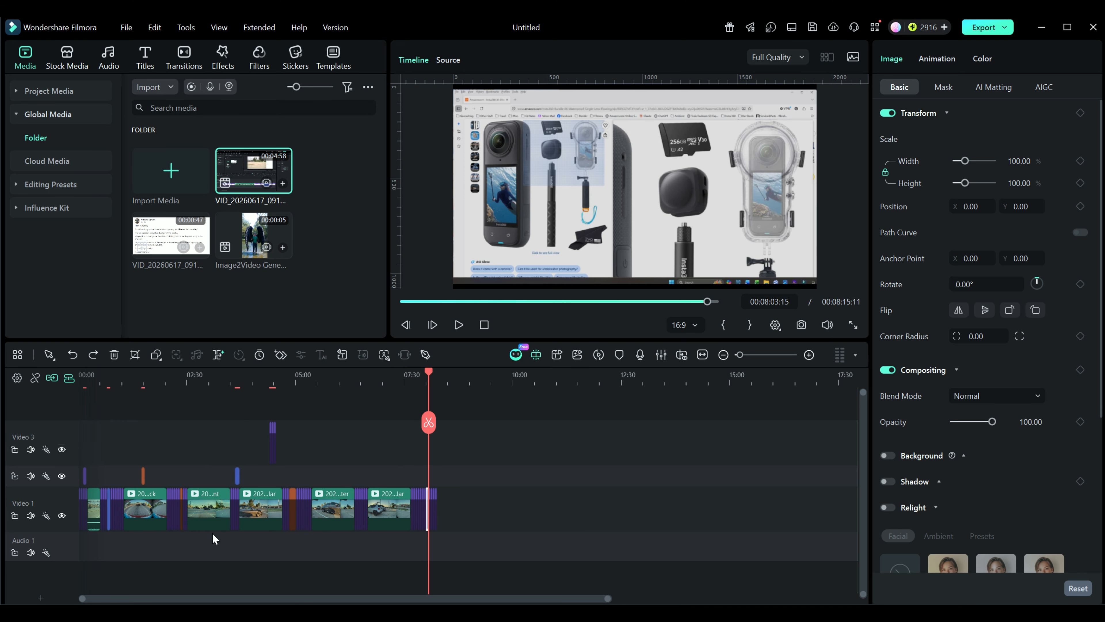
{"action": "right_click", "coordinate": [429, 512]}
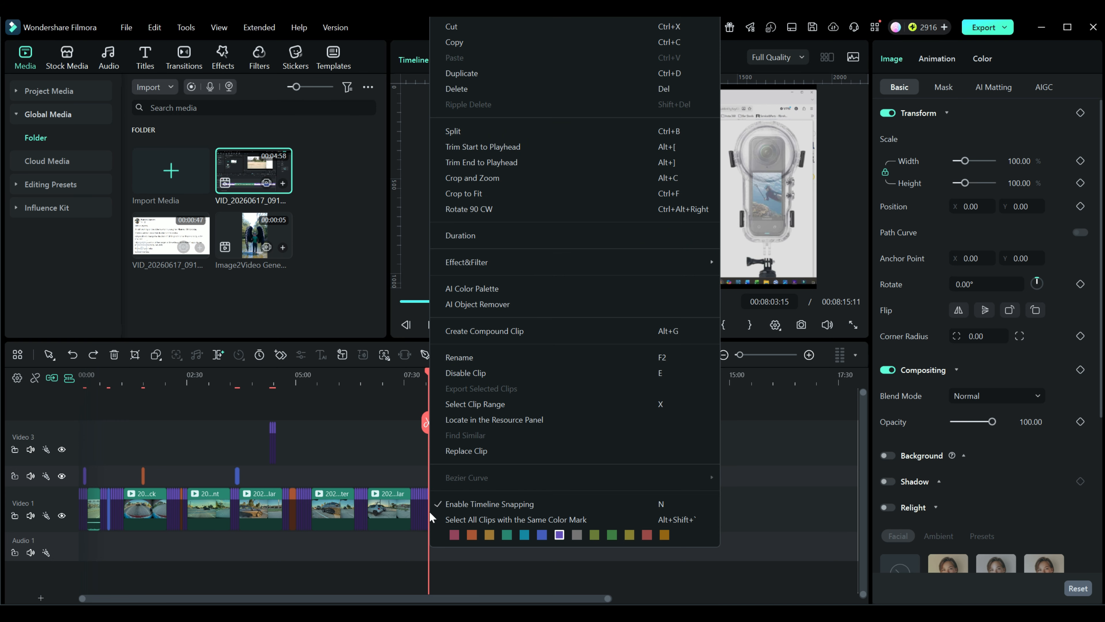
{"action": "left_click", "coordinate": [573, 521]}
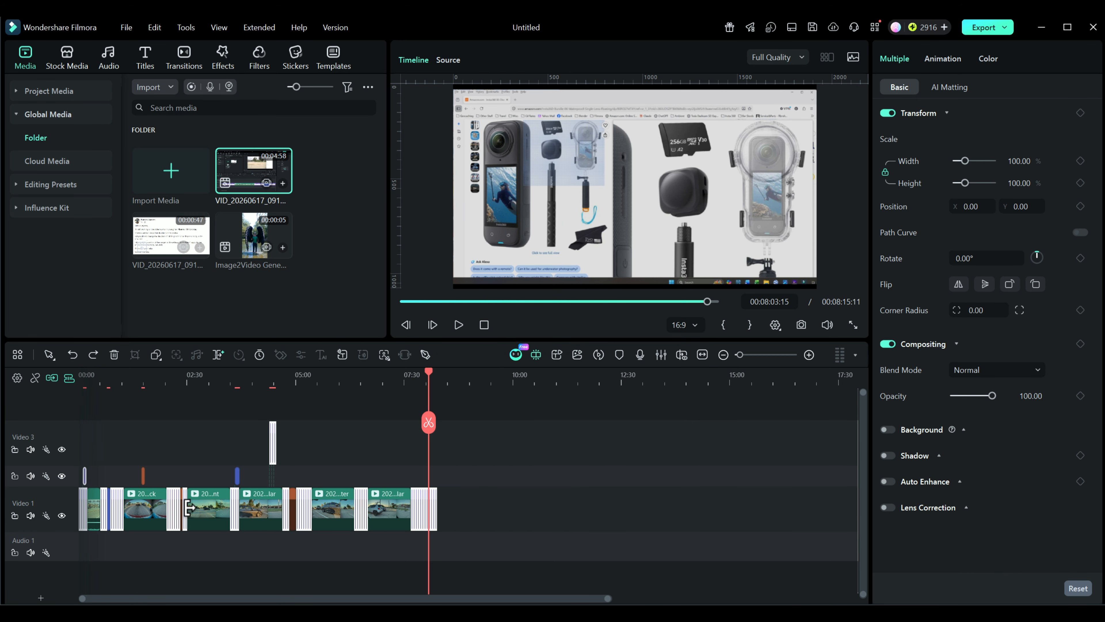
{"action": "key", "text": "ctrl"}
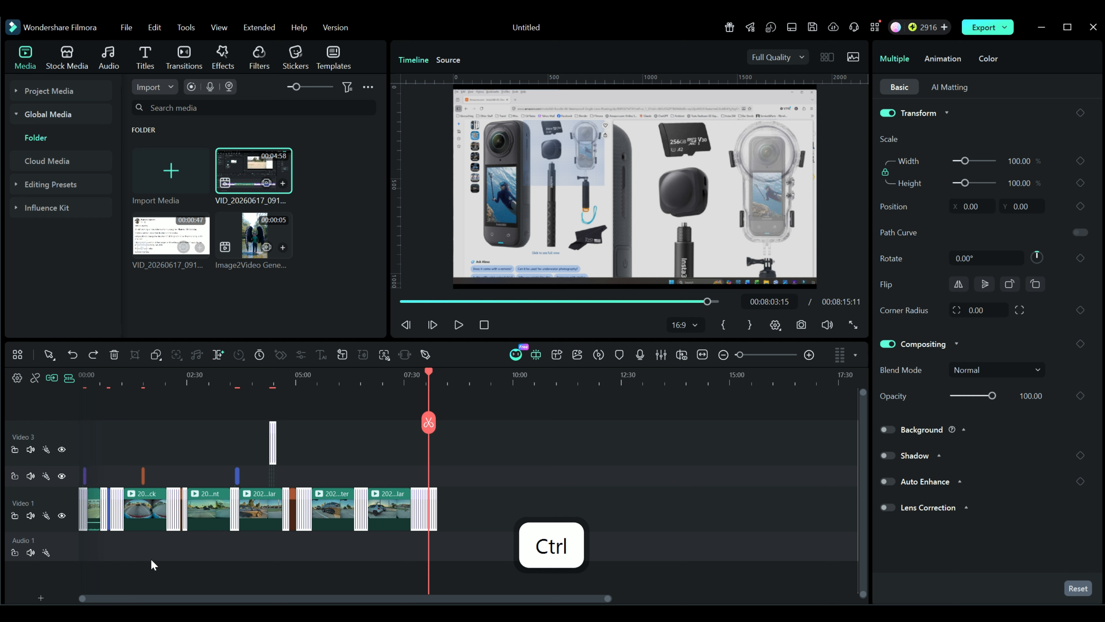
{"action": "scroll", "coordinate": [451, 381], "scroll_direction": "up", "scroll_amount": 4}
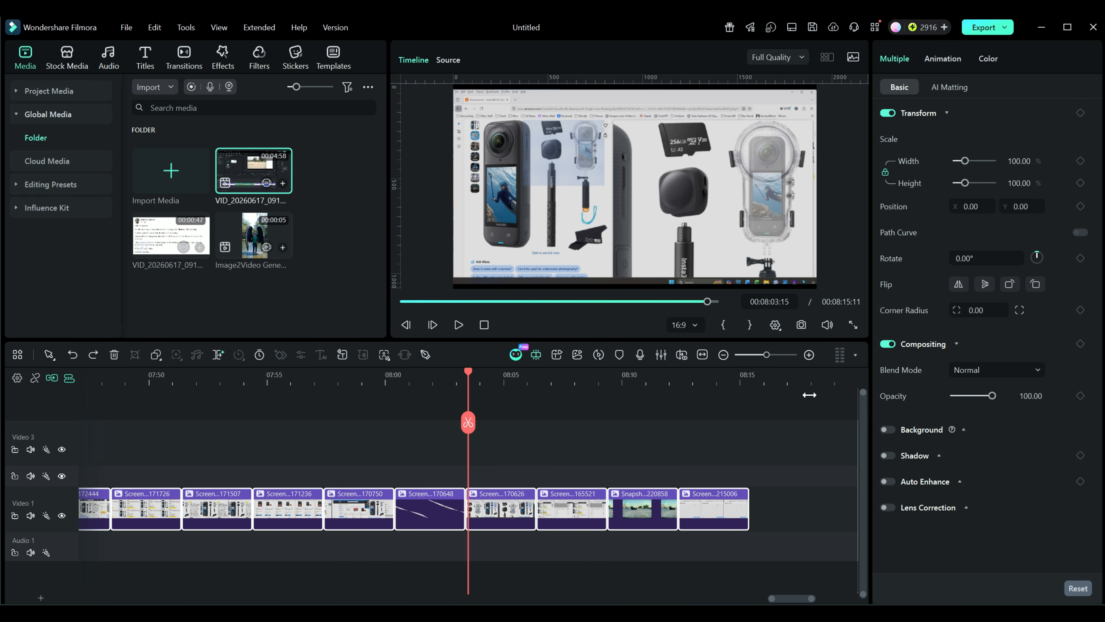
{"action": "scroll", "coordinate": [810, 395], "scroll_direction": "up", "scroll_amount": 5}
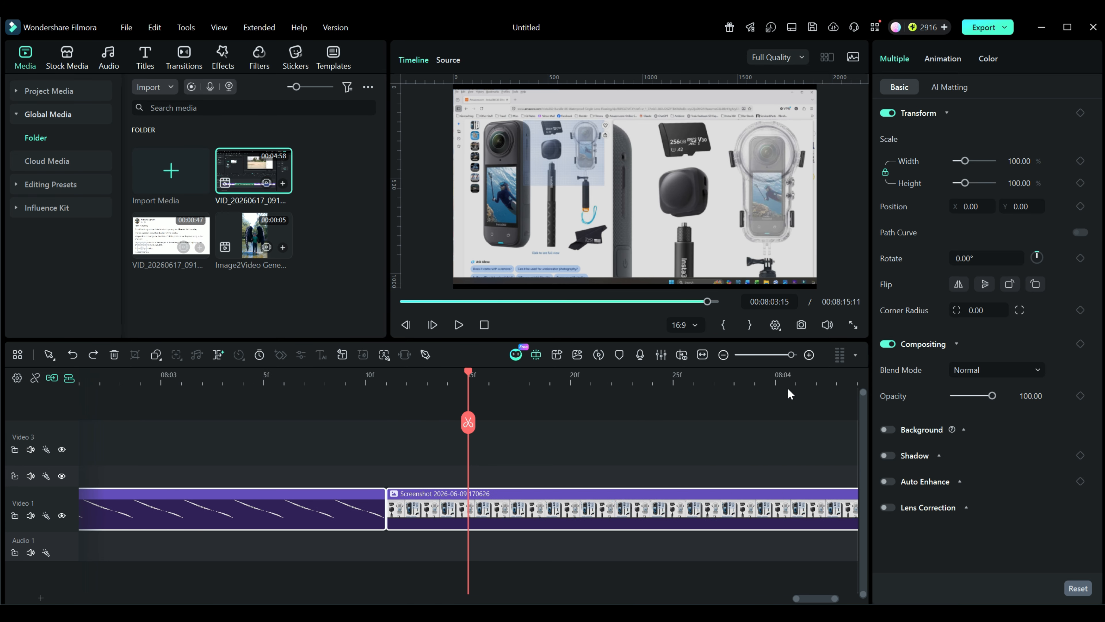
{"action": "left_click_drag", "start_coordinate": [383, 506], "coordinate": [457, 508]}
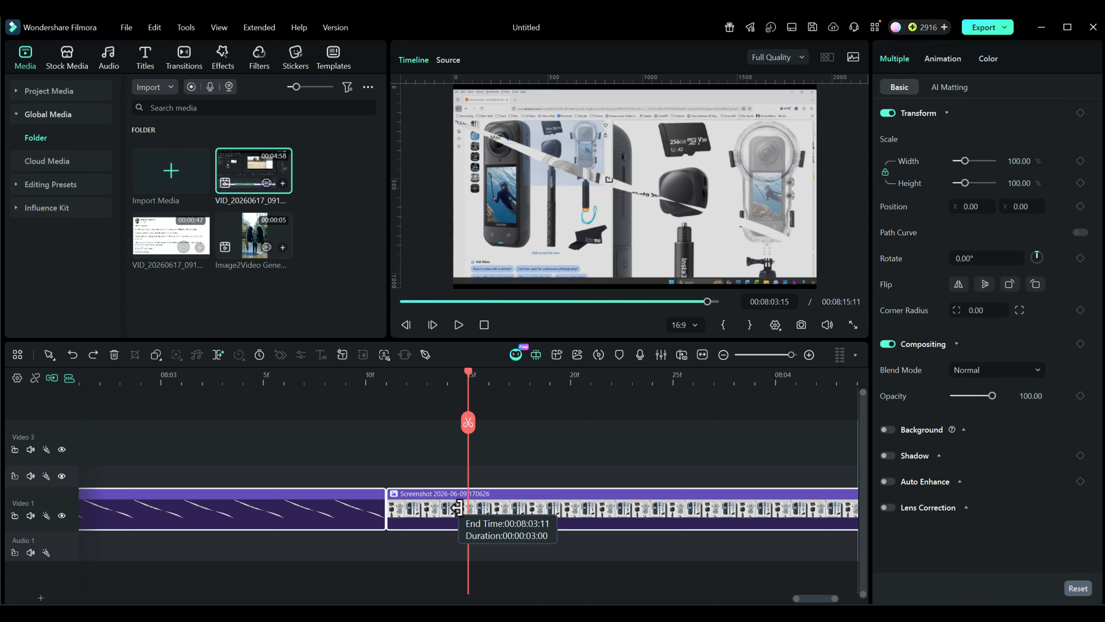
{"action": "left_click_drag", "start_coordinate": [456, 507], "coordinate": [457, 508]}
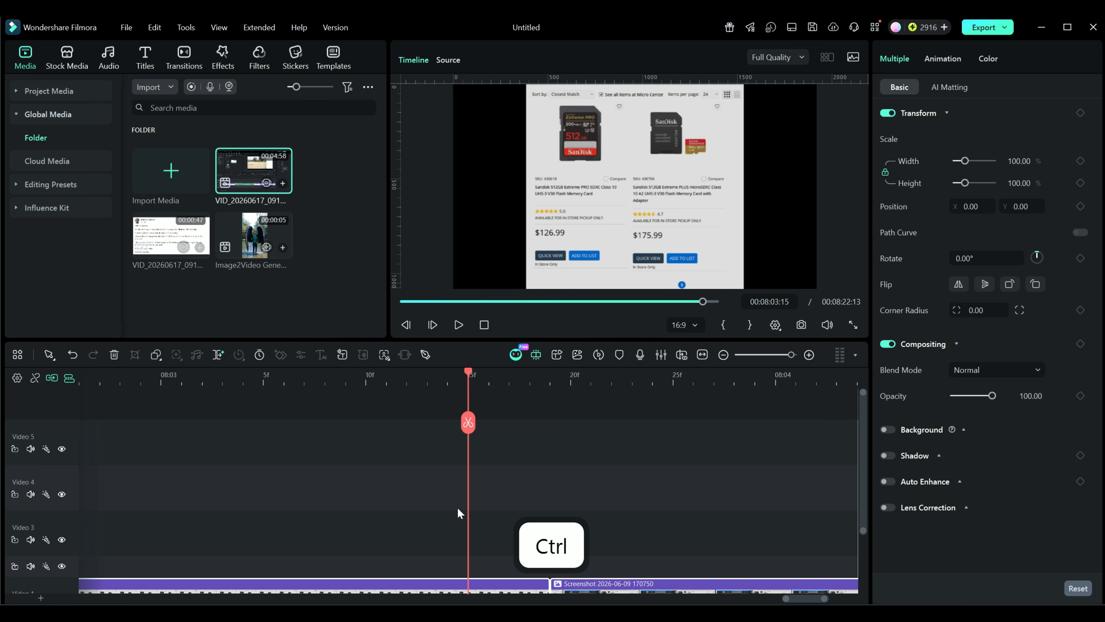
{"action": "key", "text": "ctrl+z"}
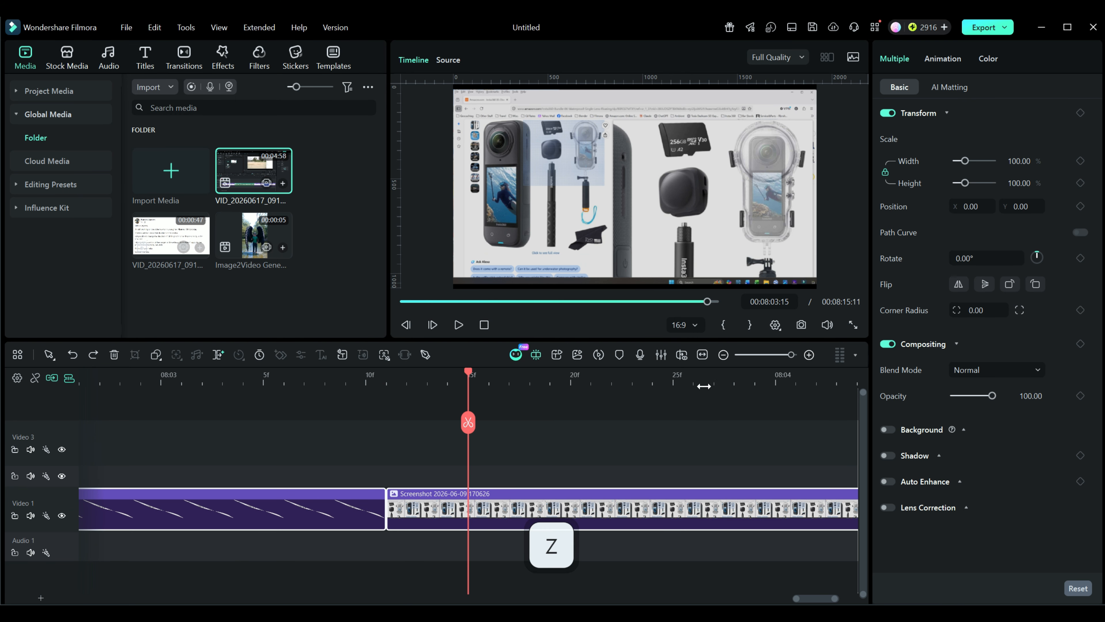
- Add the unselected image clips on Video 3 back to the group selection
{"action": "left_click_drag", "start_coordinate": [703, 382], "coordinate": [18, 397]}
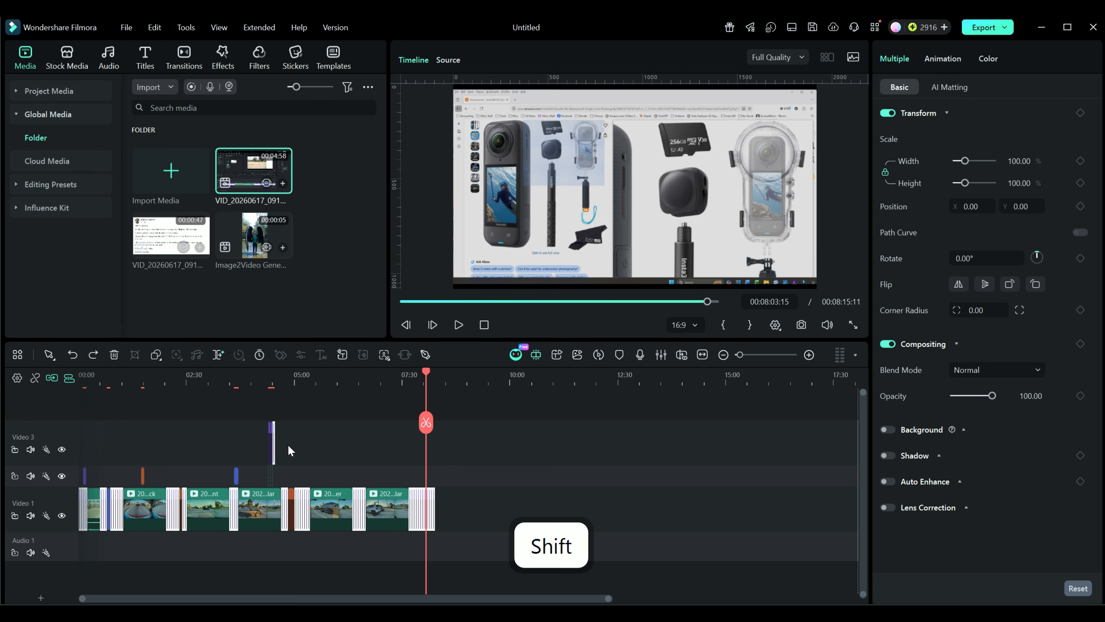
{"action": "left_click", "coordinate": [269, 437], "text": "ctrl"}
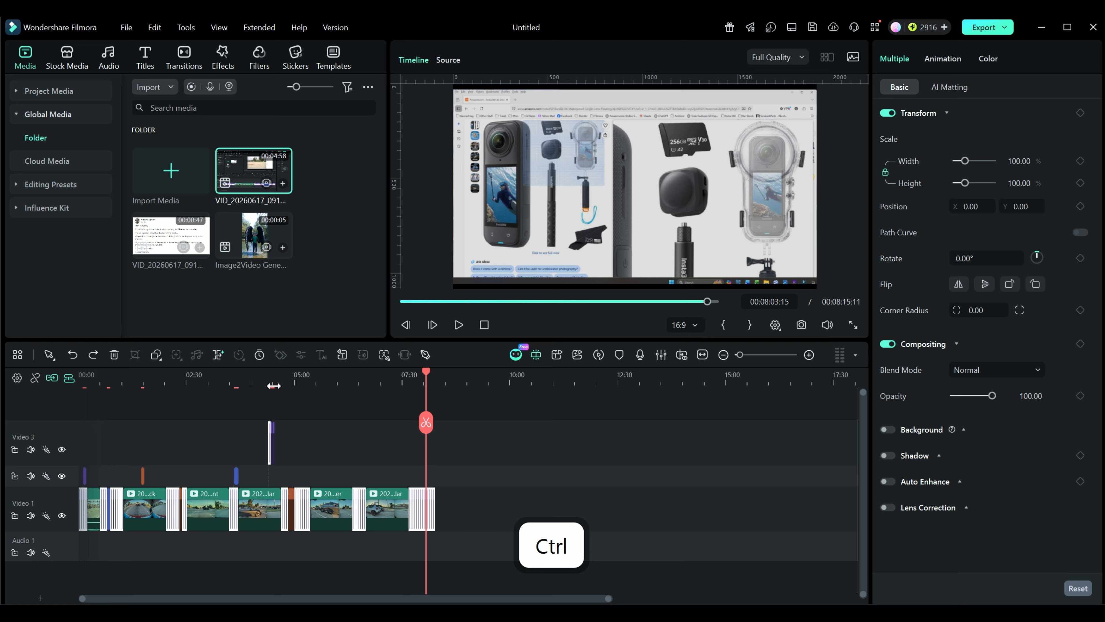
{"action": "scroll", "coordinate": [294, 384], "scroll_direction": "up", "scroll_amount": 1}
{"action": "scroll", "coordinate": [294, 384], "scroll_direction": "up", "scroll_amount": 1}
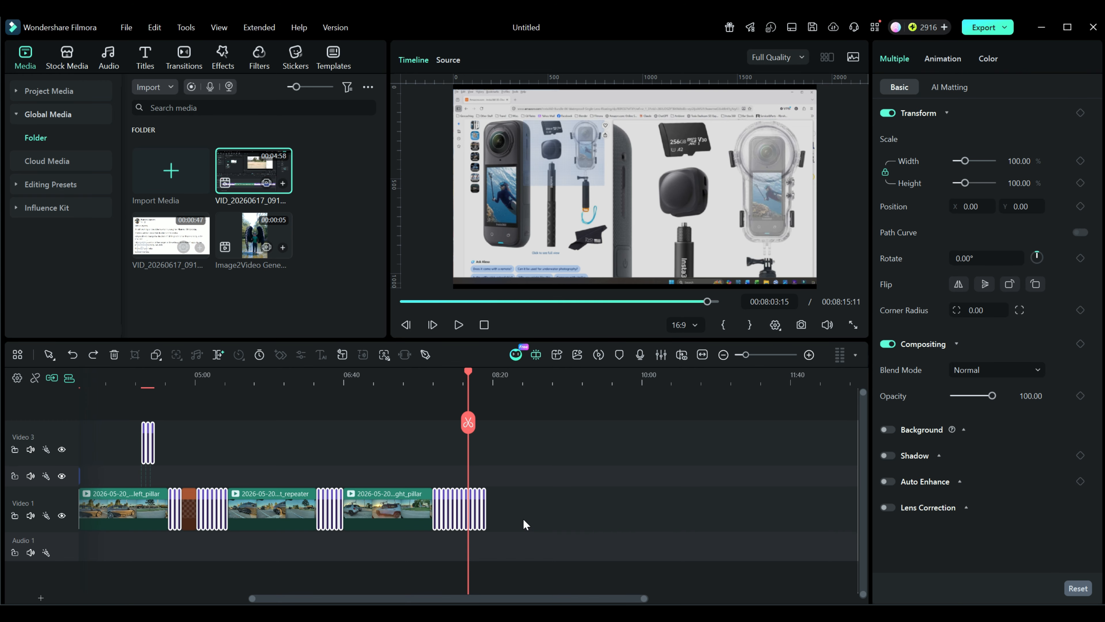
- Move the playhead to the project end and lengthen all selected clips to 5 seconds each from the last Video 1 clip's end edge
{"action": "key", "text": "End"}
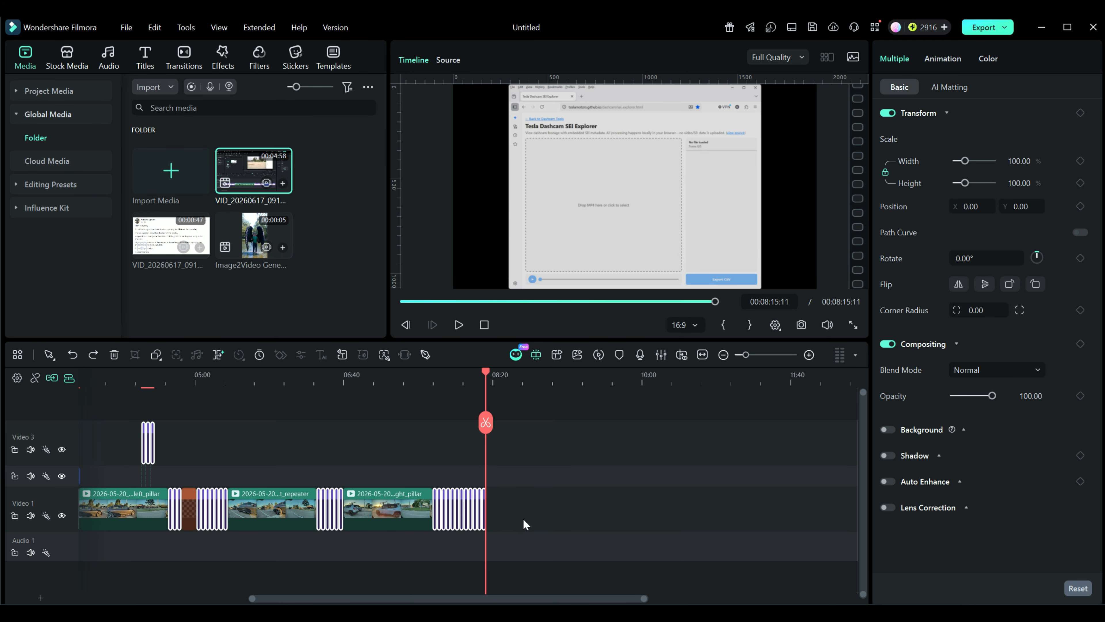
{"action": "key", "text": "Home"}
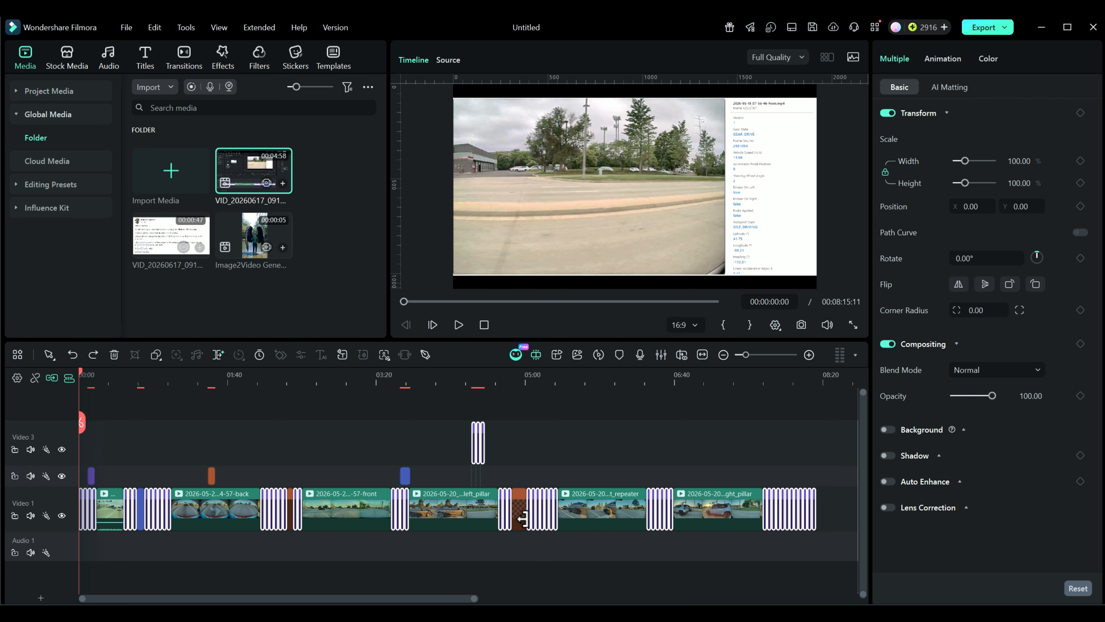
{"action": "key", "text": "End"}
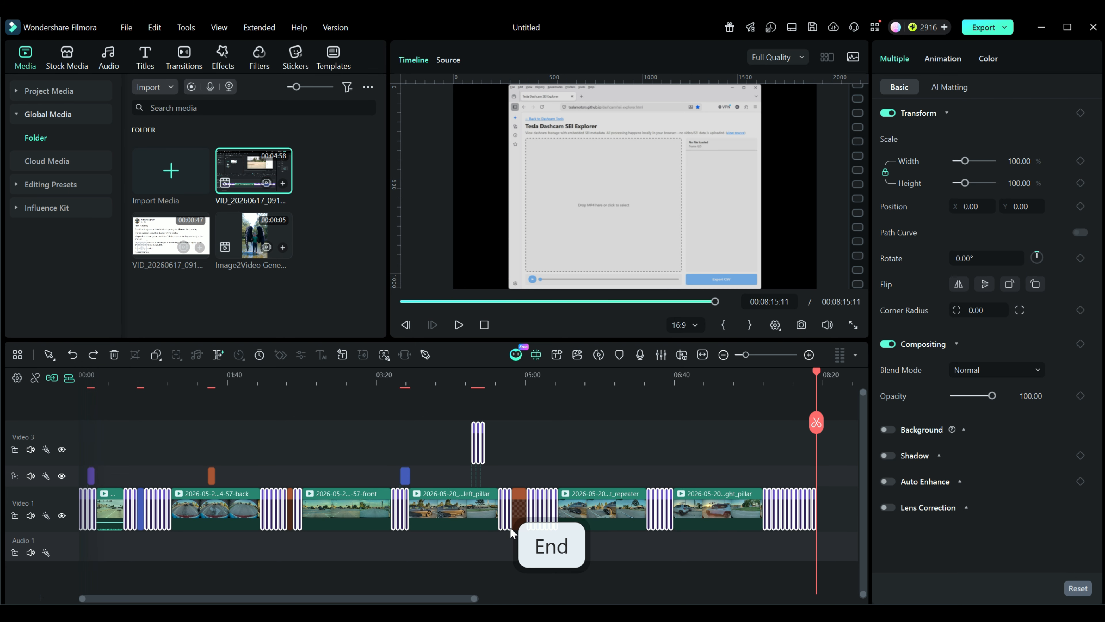
{"action": "left_click_drag", "start_coordinate": [413, 387], "coordinate": [749, 397]}
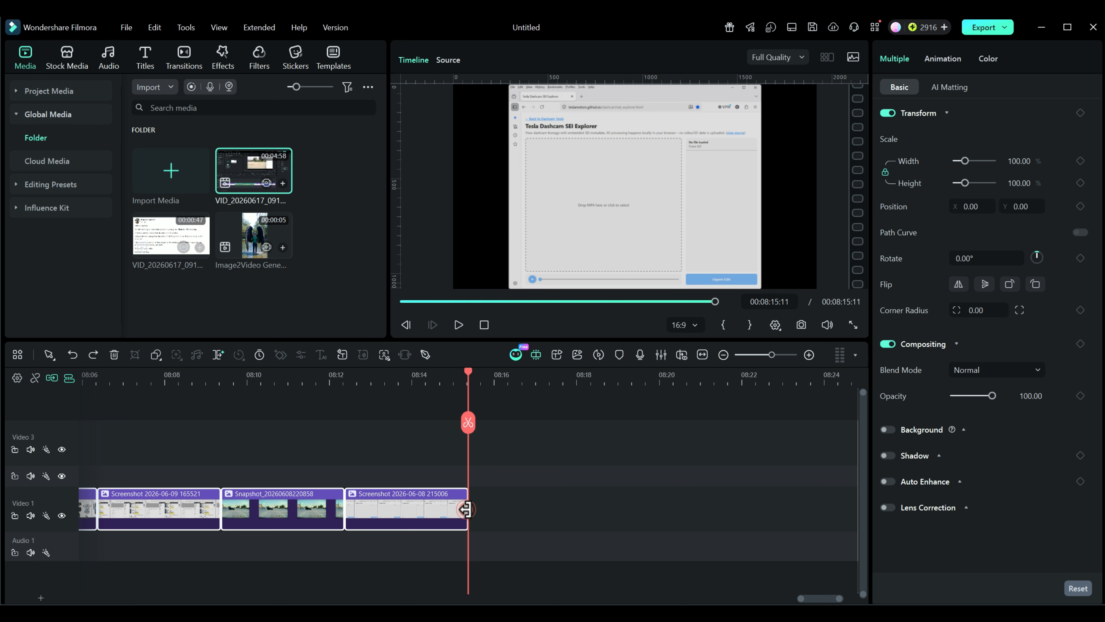
{"action": "left_click_drag", "start_coordinate": [470, 509], "coordinate": [551, 512]}
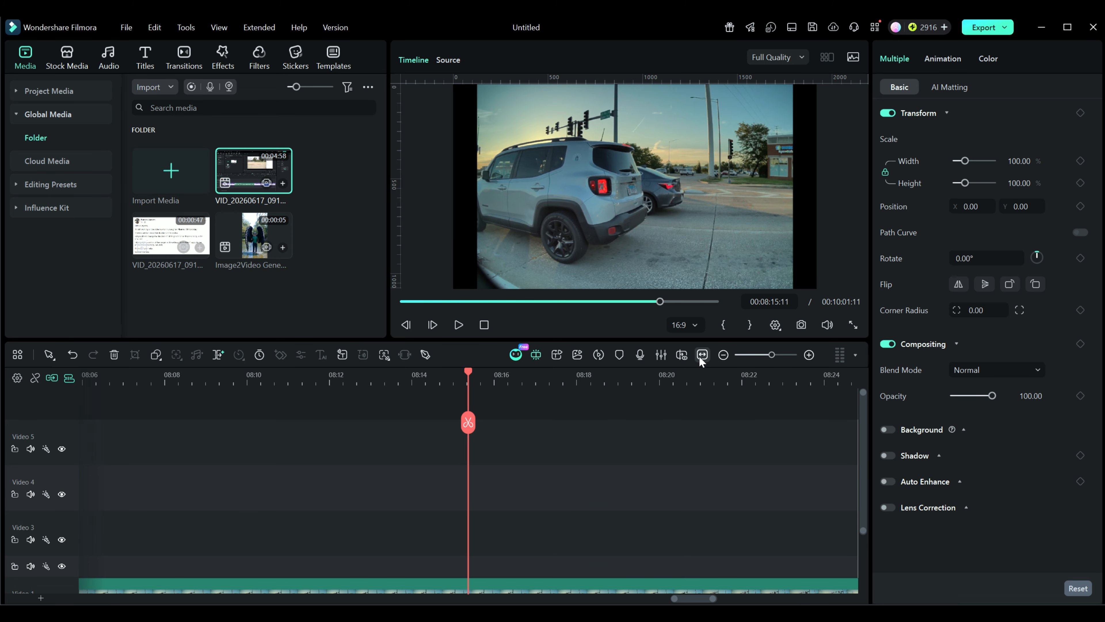
- Inspect the image clips at the timeline start and the overlay clip above them for their new durations and positions
{"action": "left_click", "coordinate": [700, 355]}
{"action": "scroll", "coordinate": [608, 480], "scroll_direction": "down", "scroll_amount": 1}
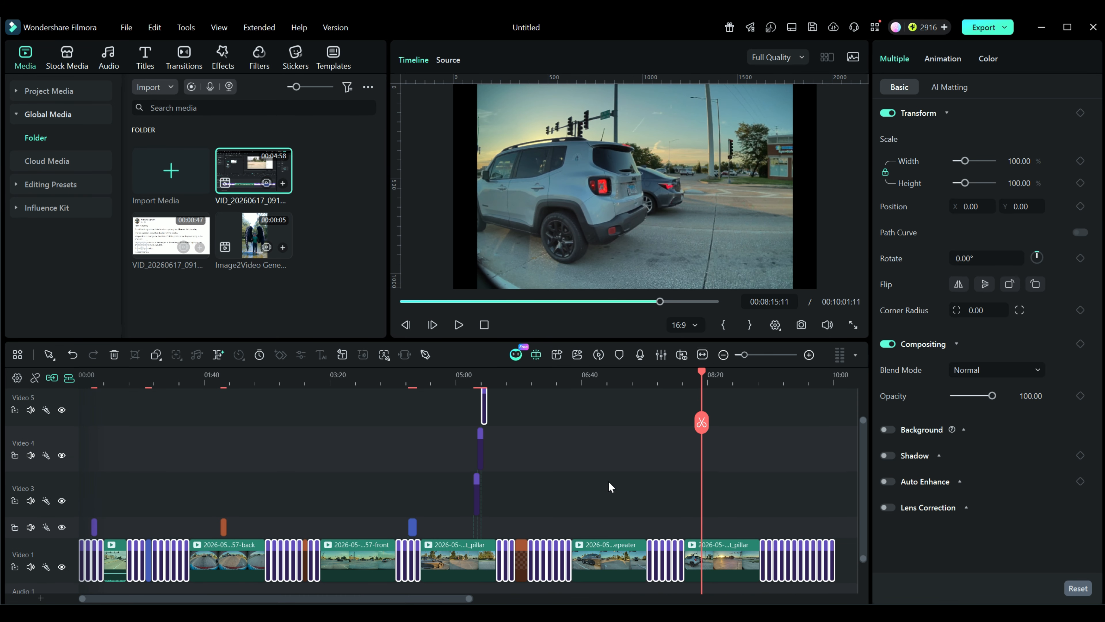
{"action": "left_click", "coordinate": [98, 380]}
{"action": "left_click_drag", "start_coordinate": [121, 383], "coordinate": [444, 384]}
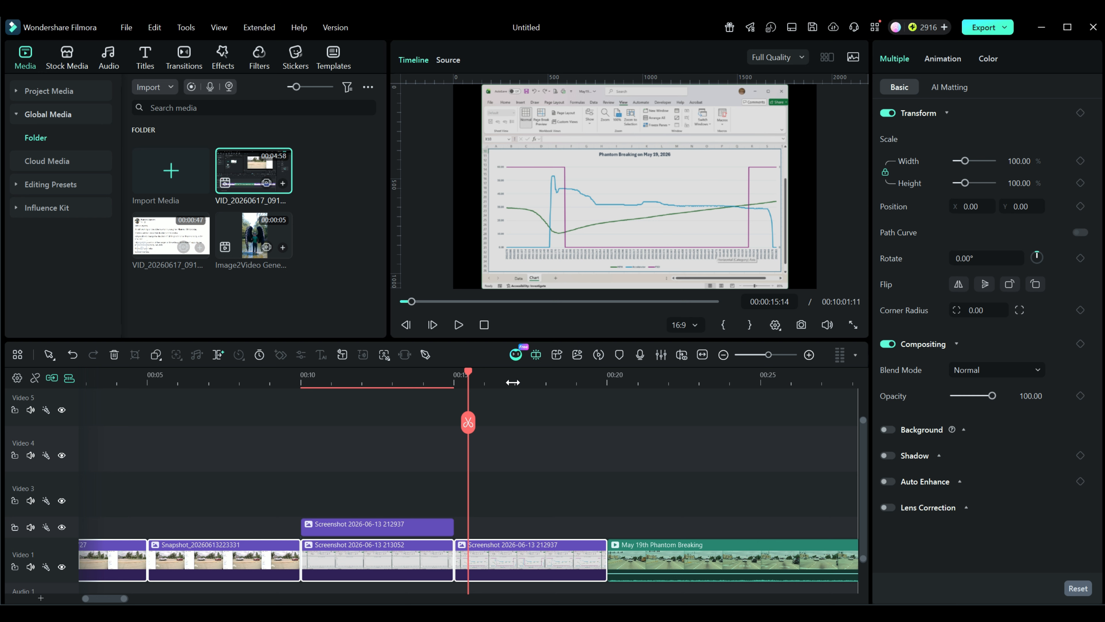
{"action": "left_click_drag", "start_coordinate": [512, 382], "coordinate": [335, 382]}
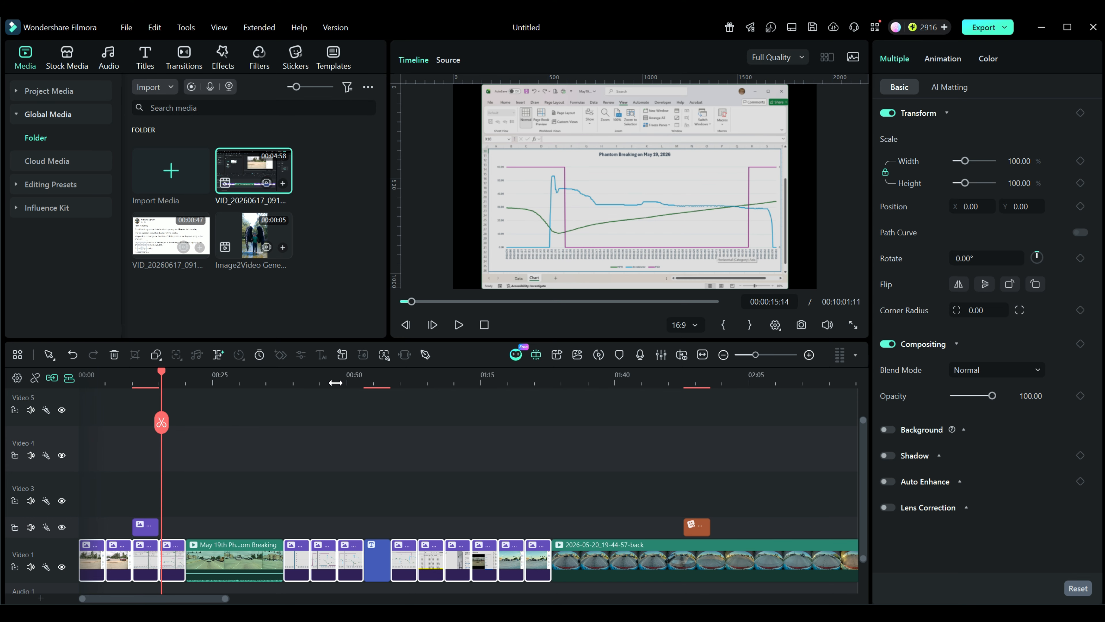